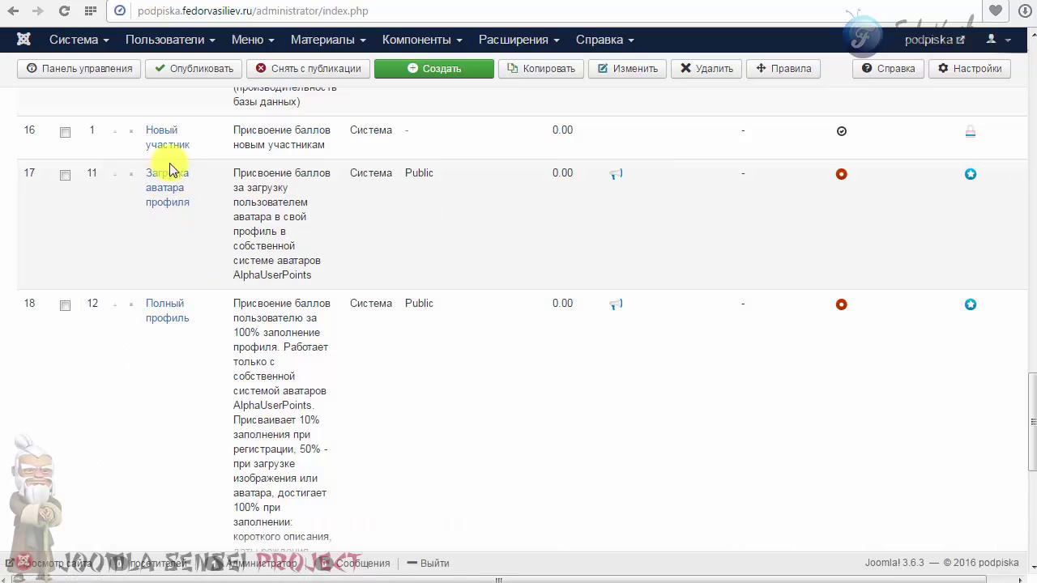
Open the rule «Загрузка аватара профиля» for editing and set its points to 1.00
click(163, 203)
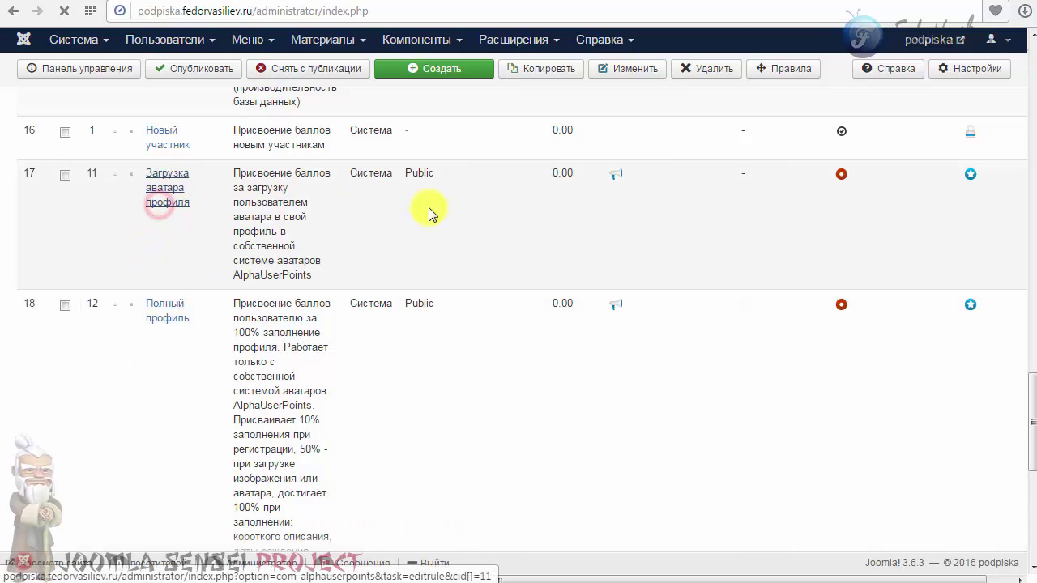
click(174, 352)
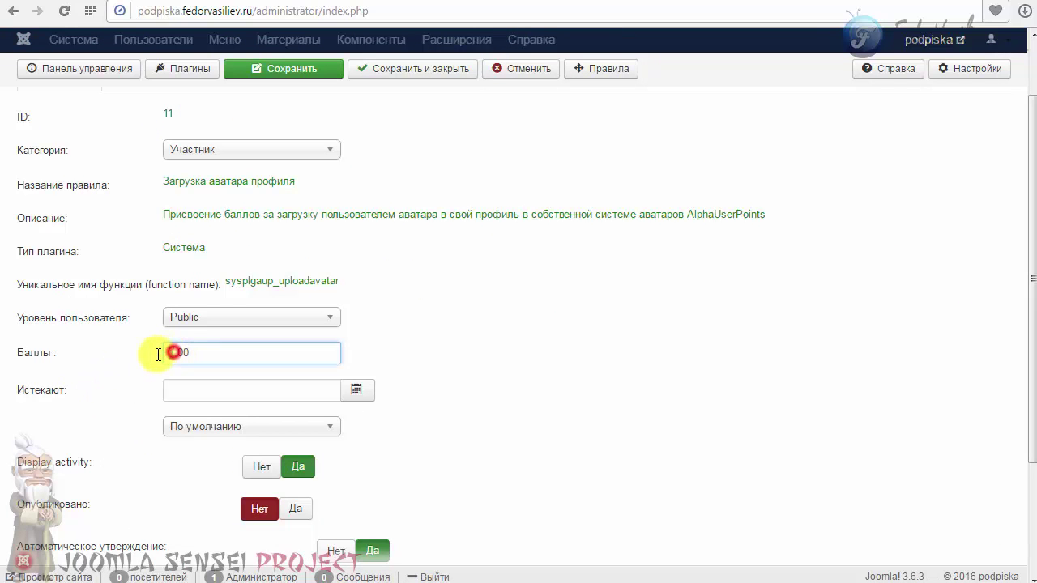
text(1)
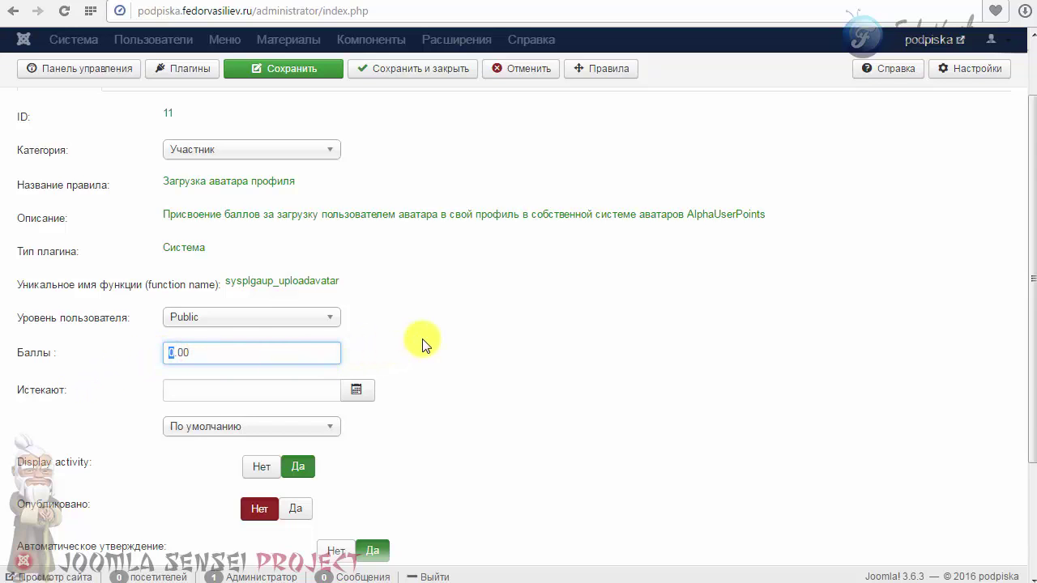
scroll(483, 331, down, 1)
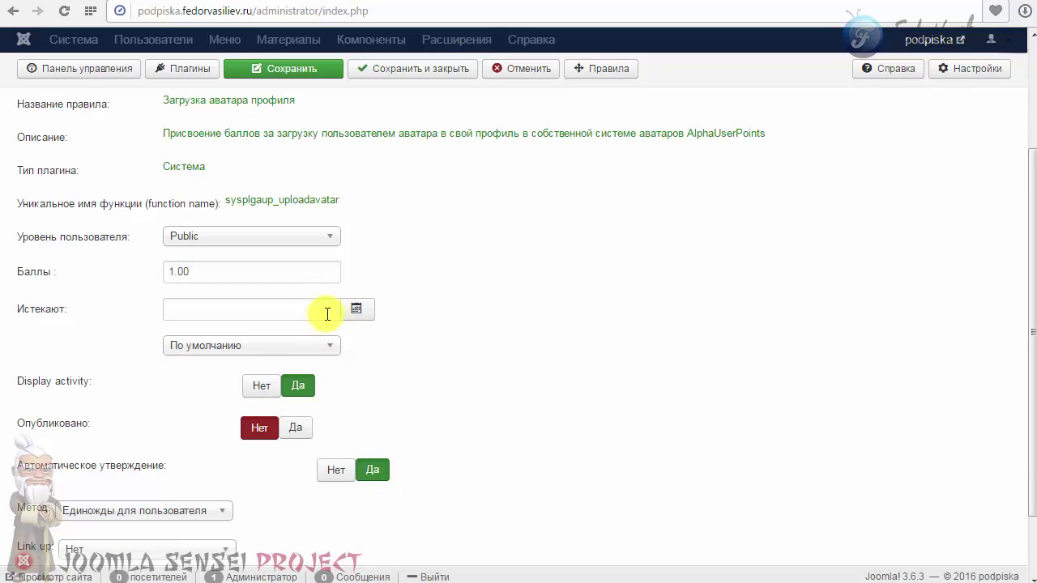
Publish the avatar upload rule, keeping the method «Единожды для пользователя», and save and close it
click(295, 428)
scroll(503, 397, down, 1)
click(105, 427)
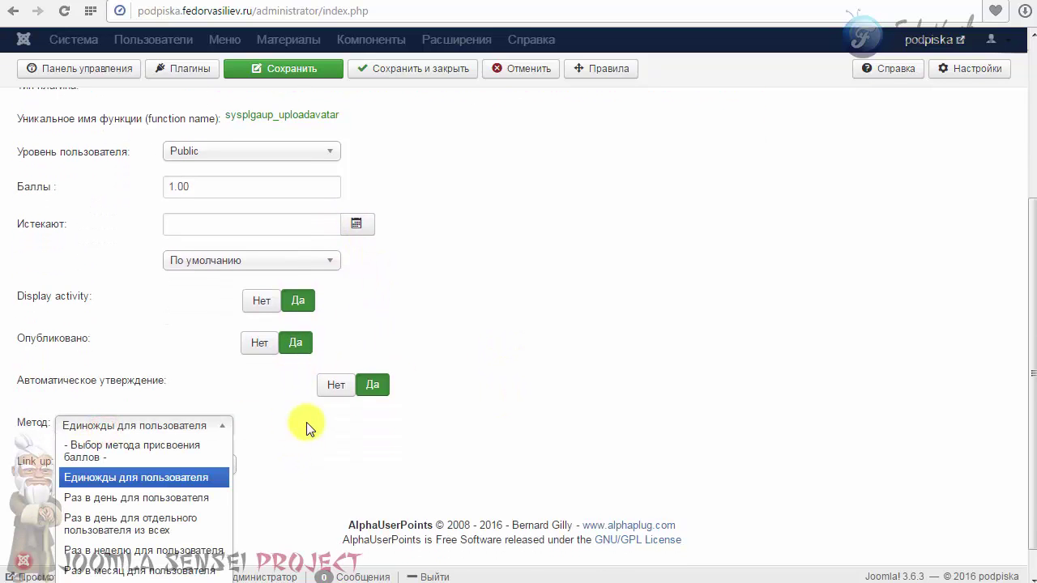
click(327, 460)
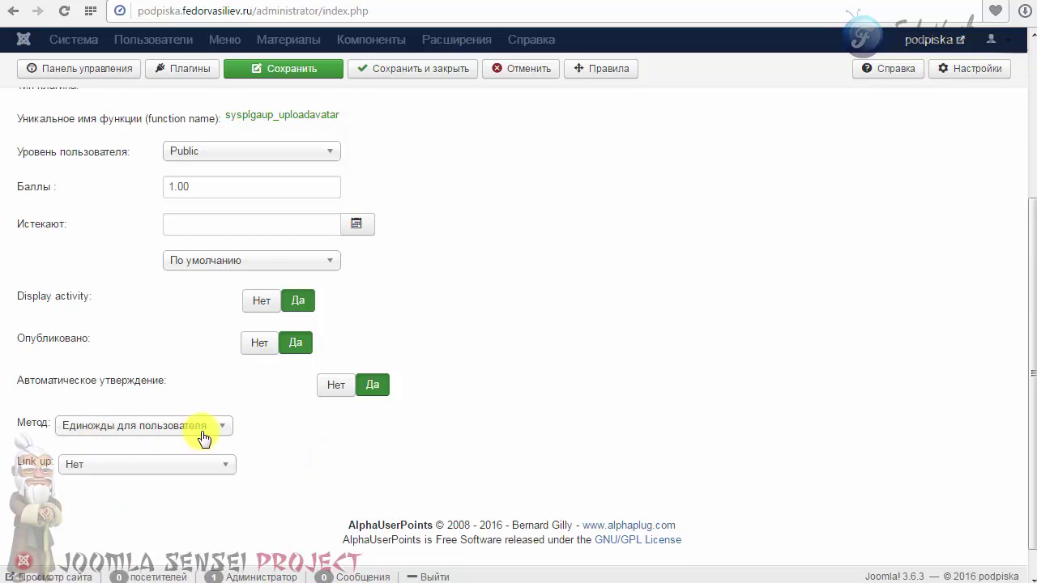
scroll(427, 438, up, 3)
click(377, 113)
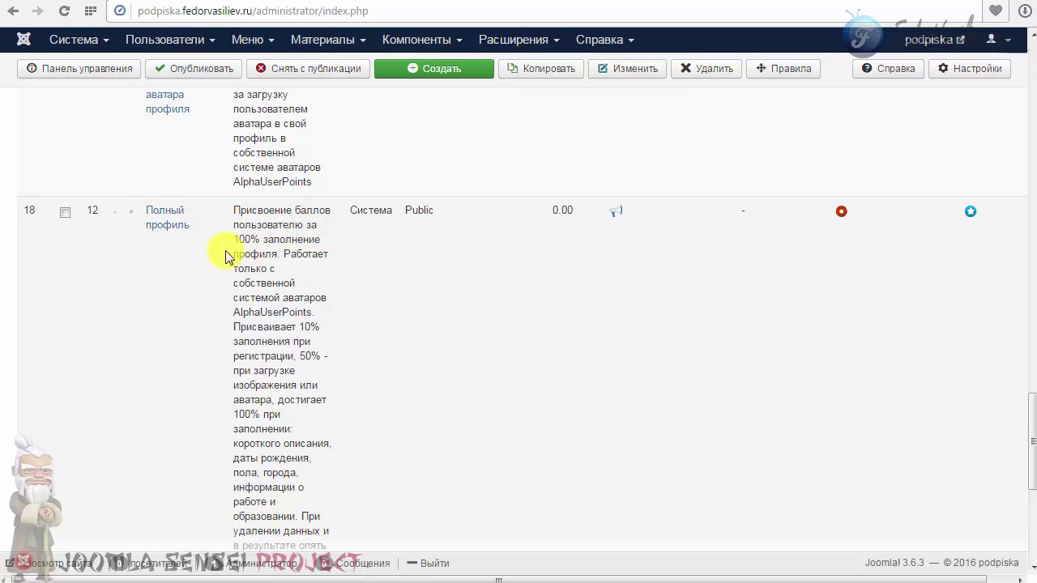
Set the points of the rule «Полный профиль» to 10.00, publish it, and save and close it
click(173, 223)
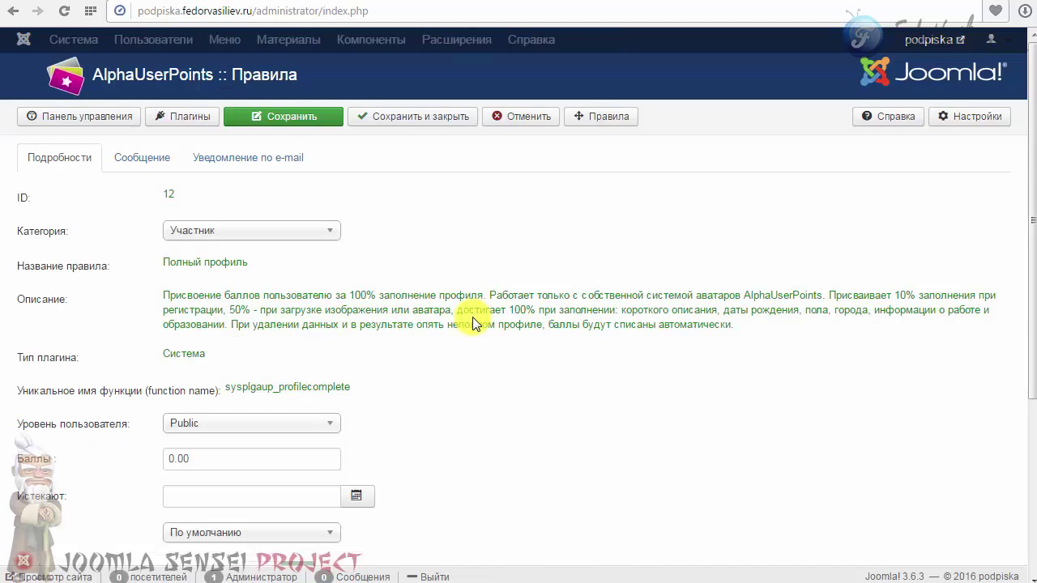
scroll(474, 323, down, 3)
click(171, 215)
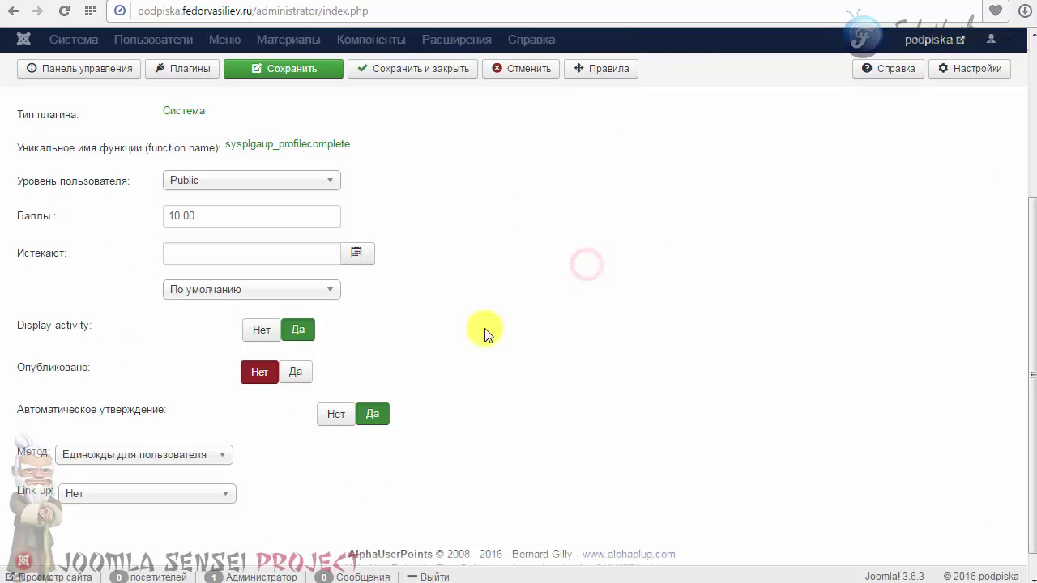
click(294, 372)
scroll(458, 394, up, 3)
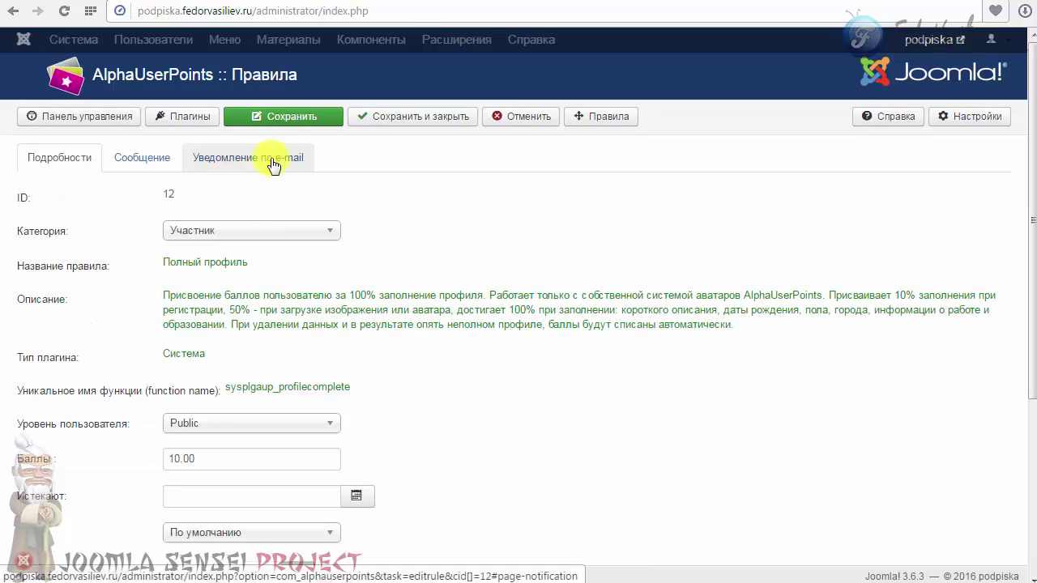
click(391, 116)
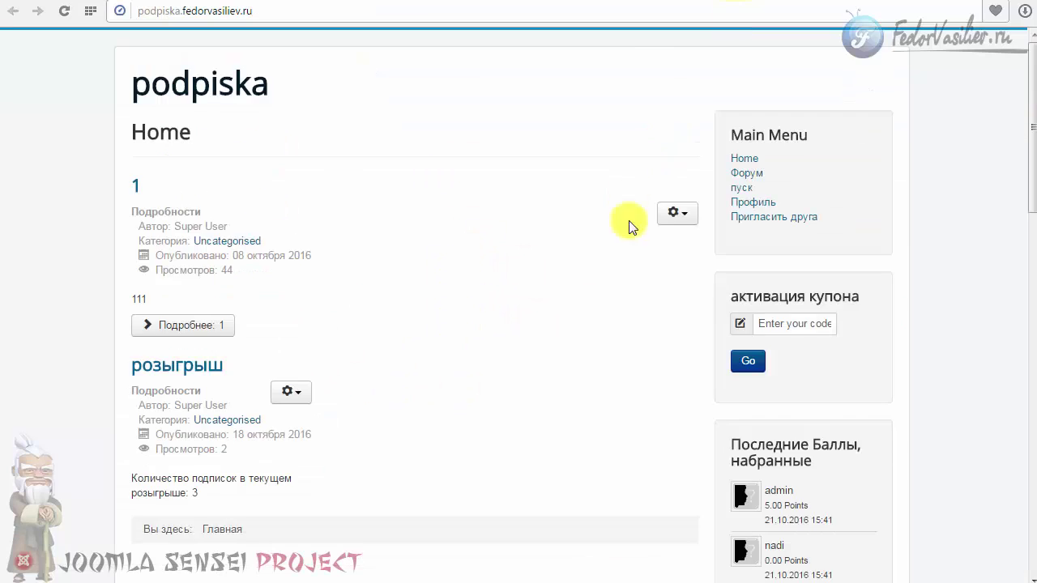
Log in to the podpiska site's front end with the prefilled account credentials
scroll(706, 267, down, 15)
scroll(705, 265, down, 3)
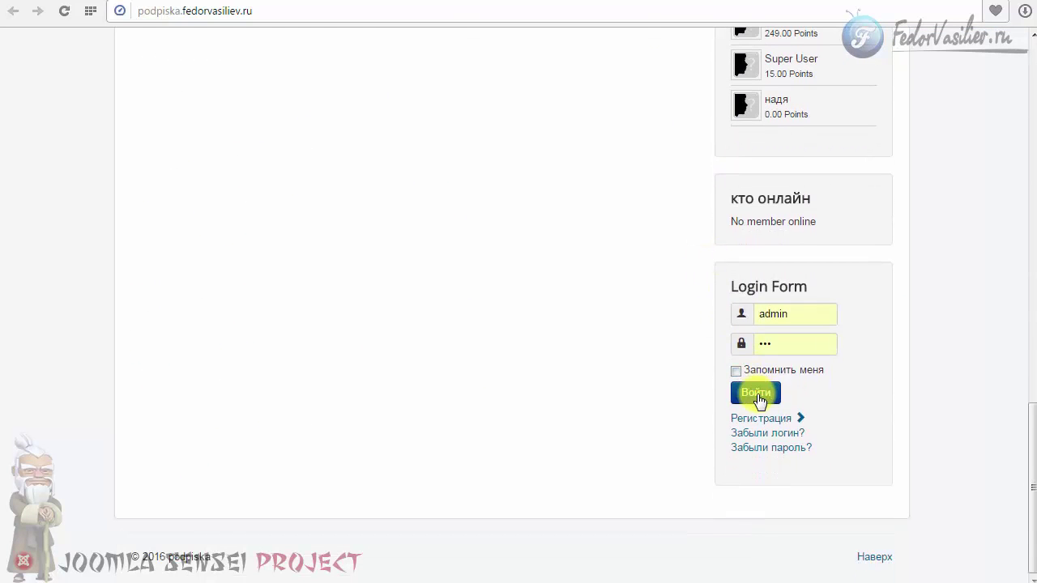
click(754, 393)
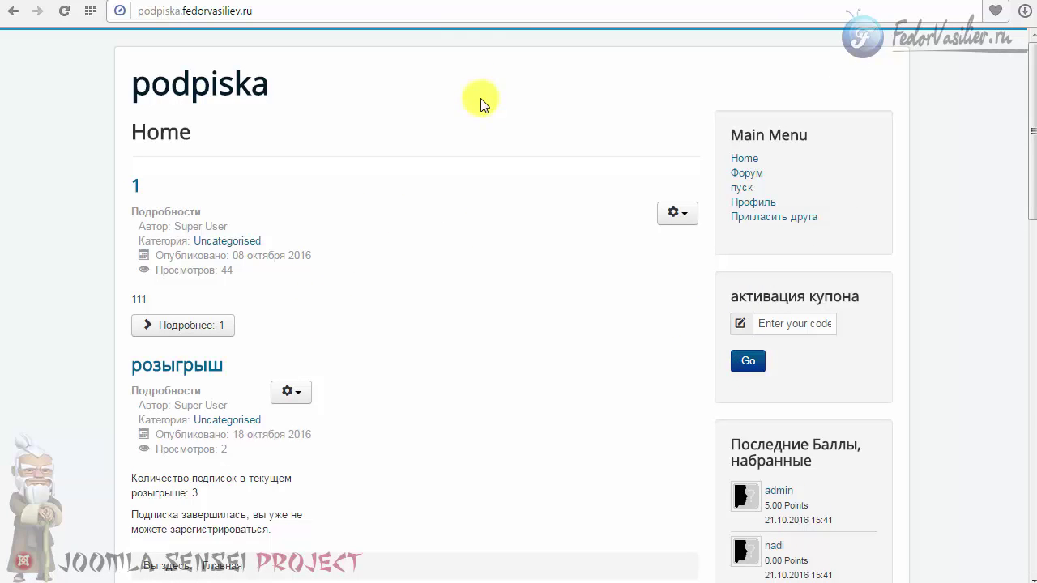
Open the logged-in account's profile page on the site
click(743, 216)
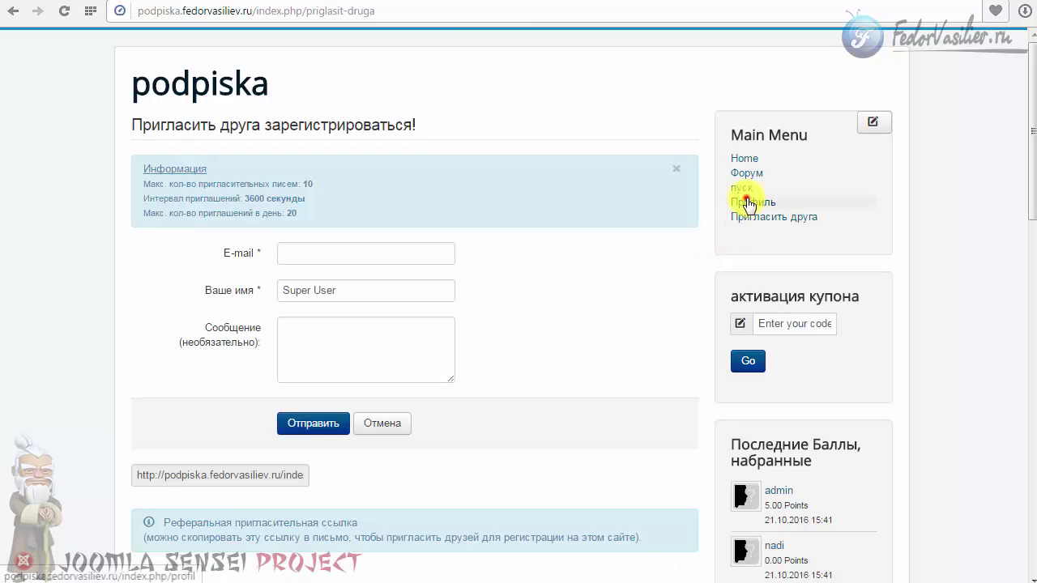
click(742, 201)
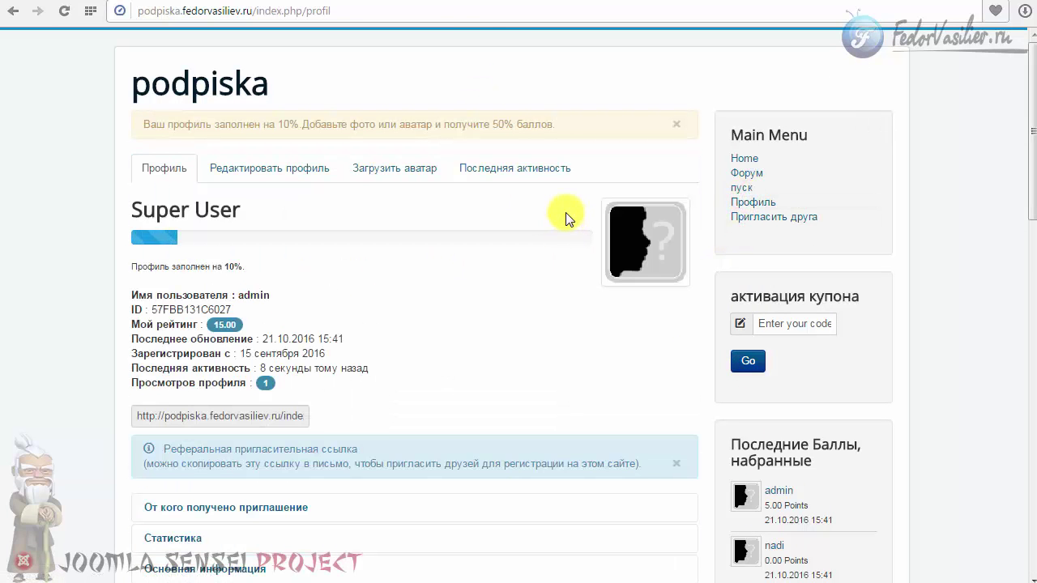
scroll(646, 207, down, 2)
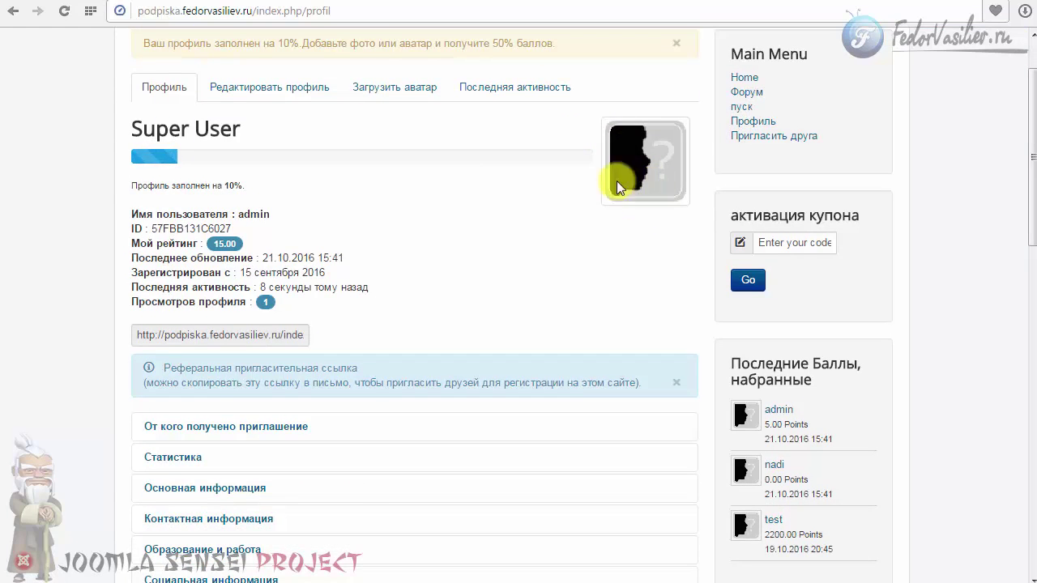
Upload the image o9.png as the profile avatar
click(409, 92)
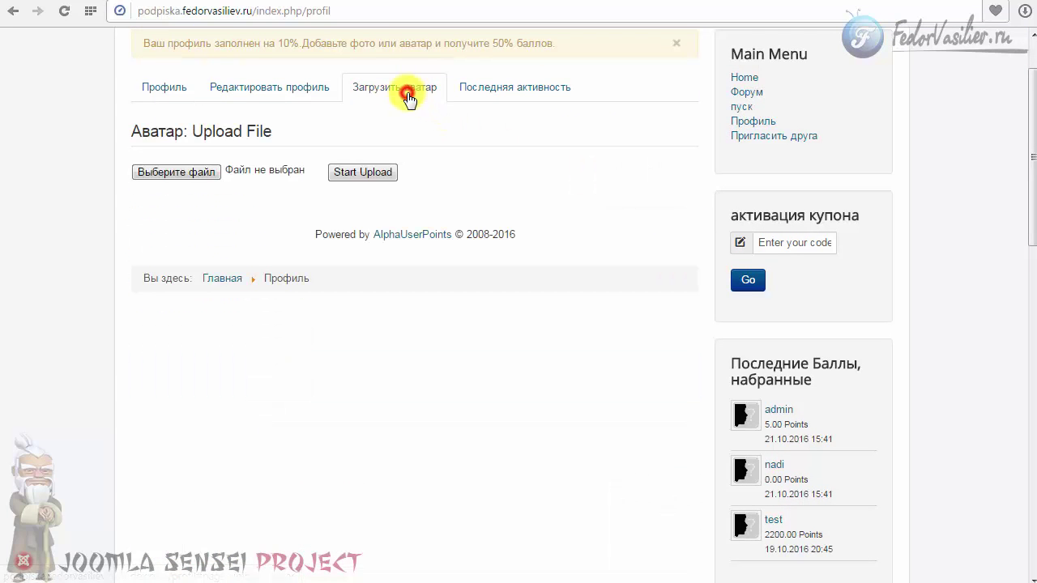
click(171, 177)
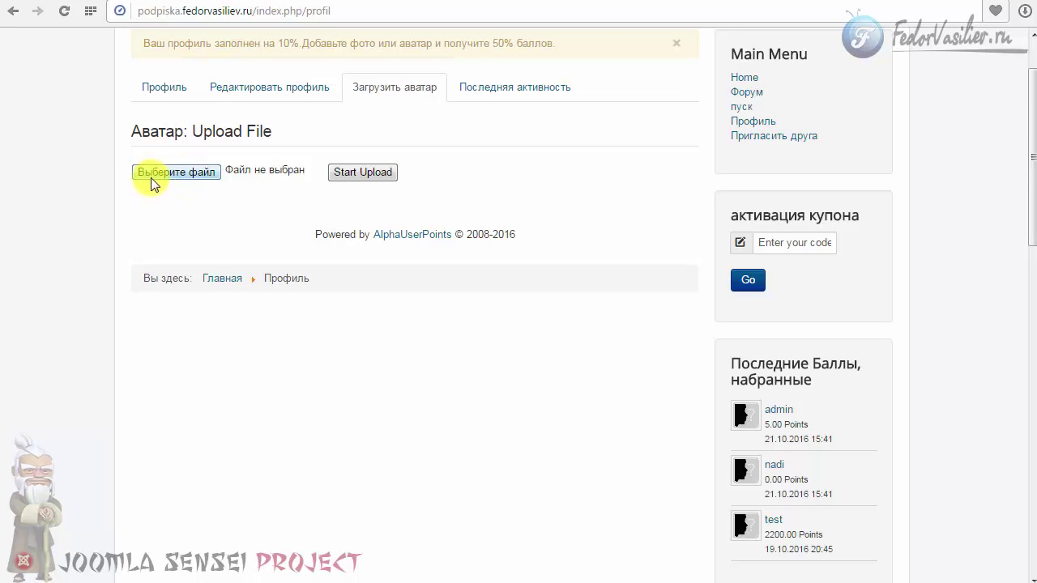
click(154, 178)
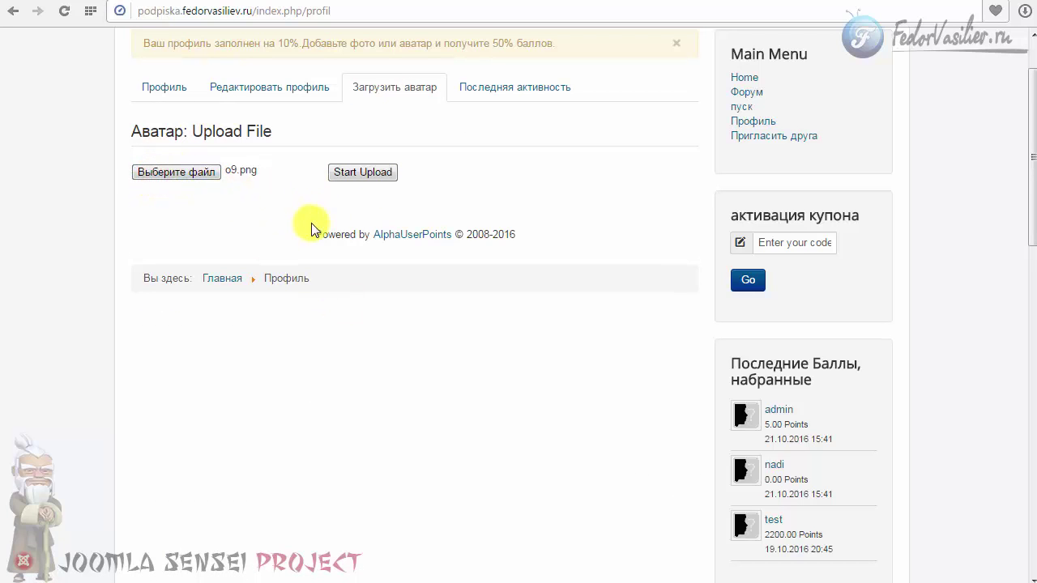
click(364, 173)
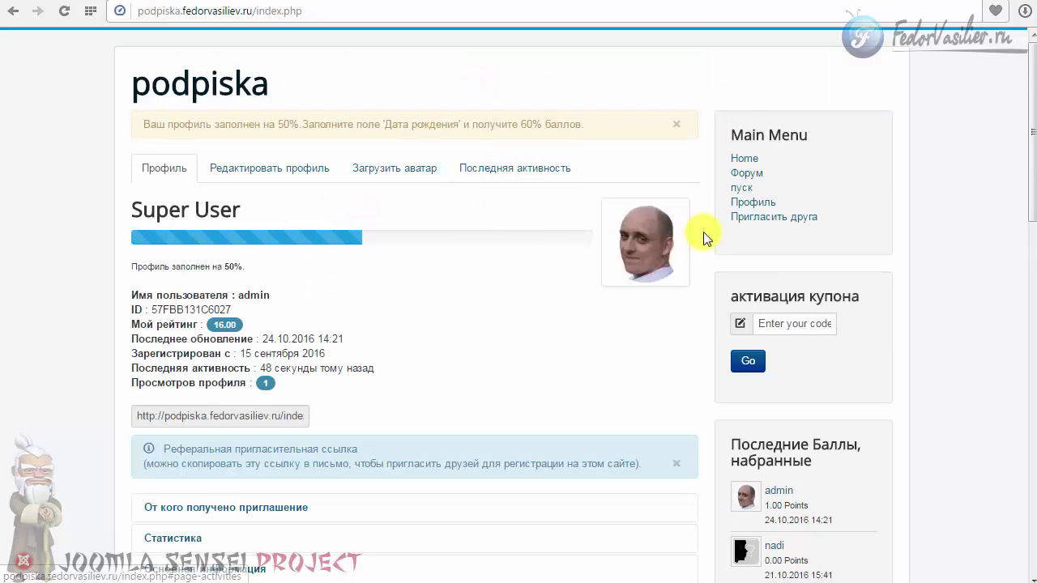
Examine the profile's latest activity list for the date, action and points of the avatar upload
scroll(646, 273, down, 1)
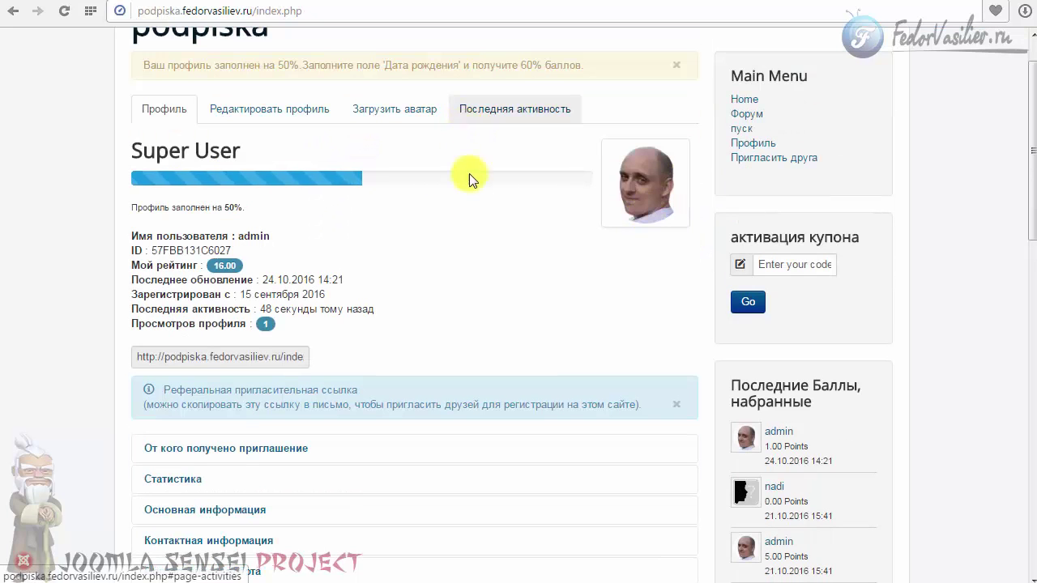
click(498, 119)
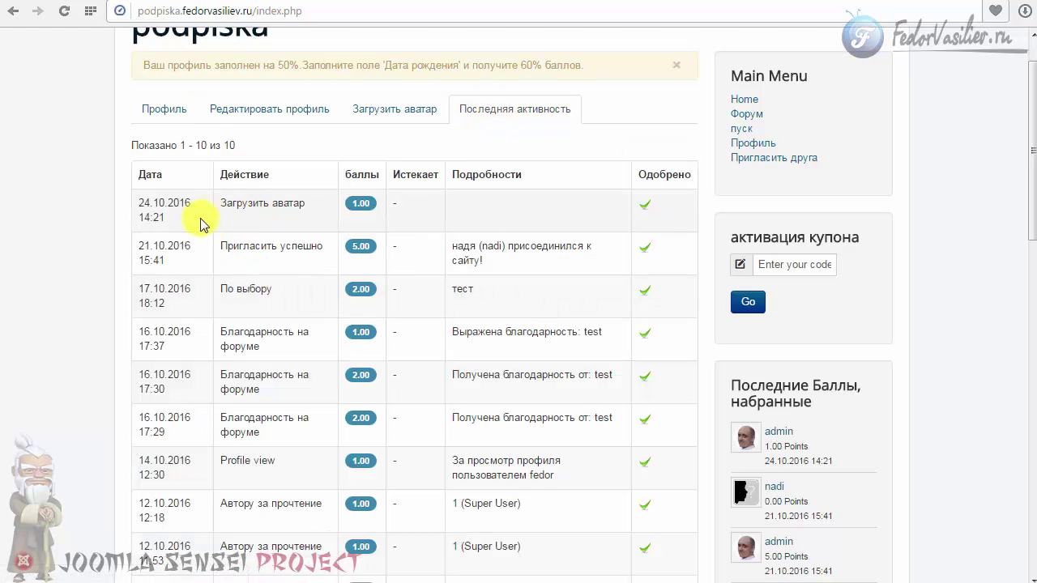
drag(221, 203, 308, 203)
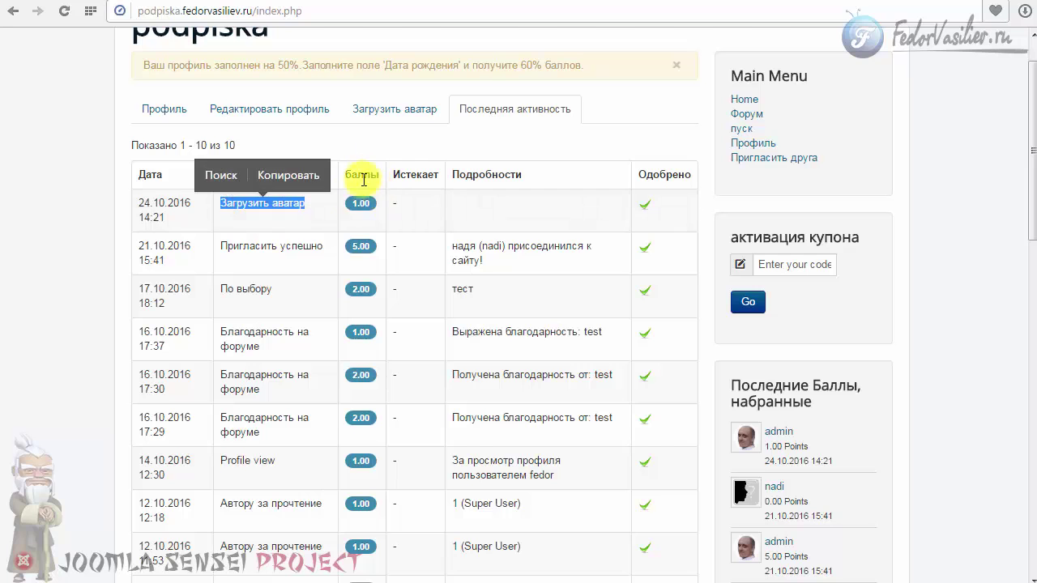
click(342, 207)
drag(138, 201, 166, 218)
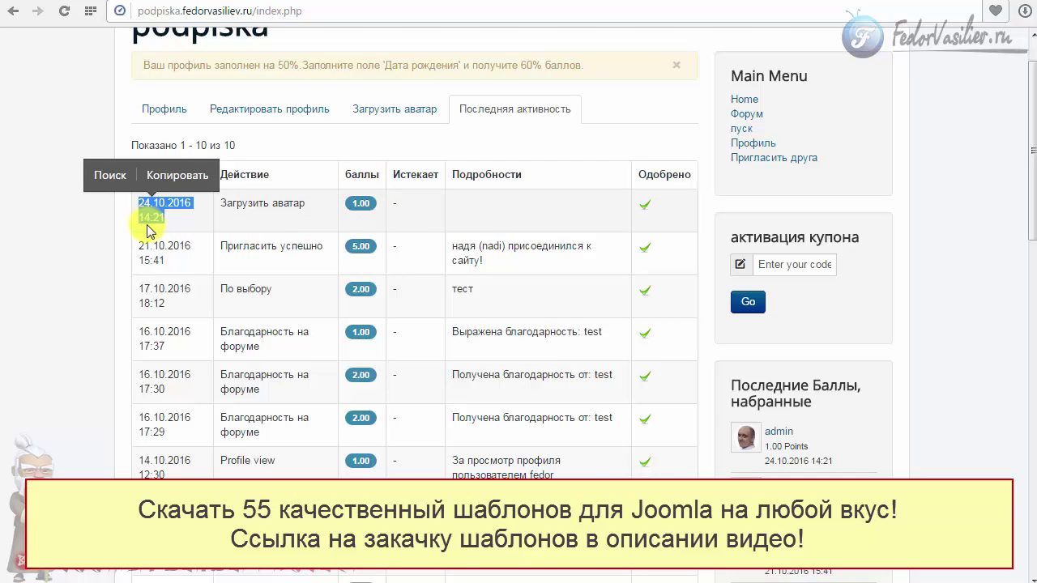
click(163, 221)
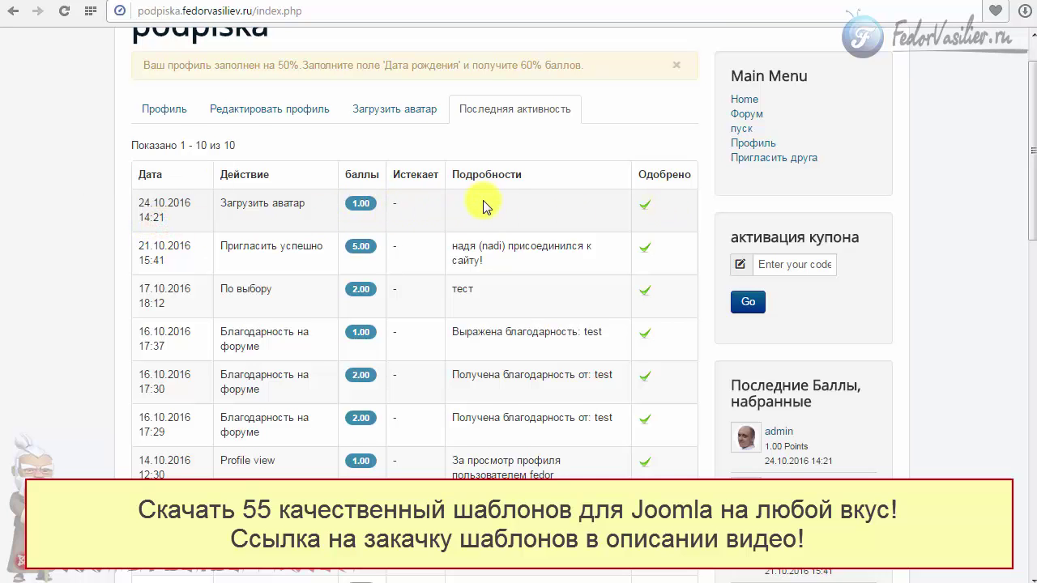
Return to the profile overview and read the notice about profile completion and the sections below it
scroll(356, 198, up, 1)
click(379, 169)
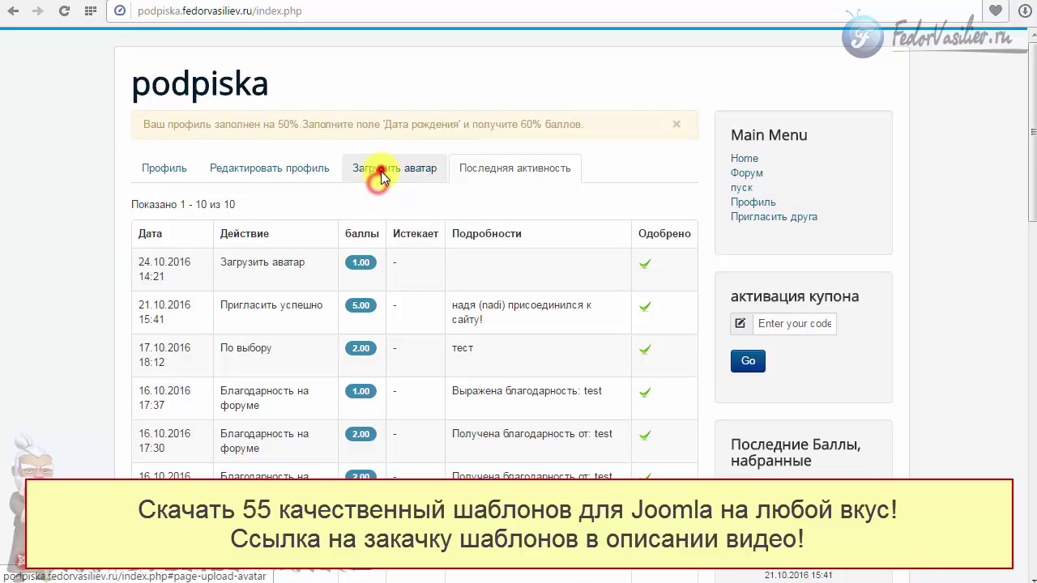
click(291, 168)
click(186, 169)
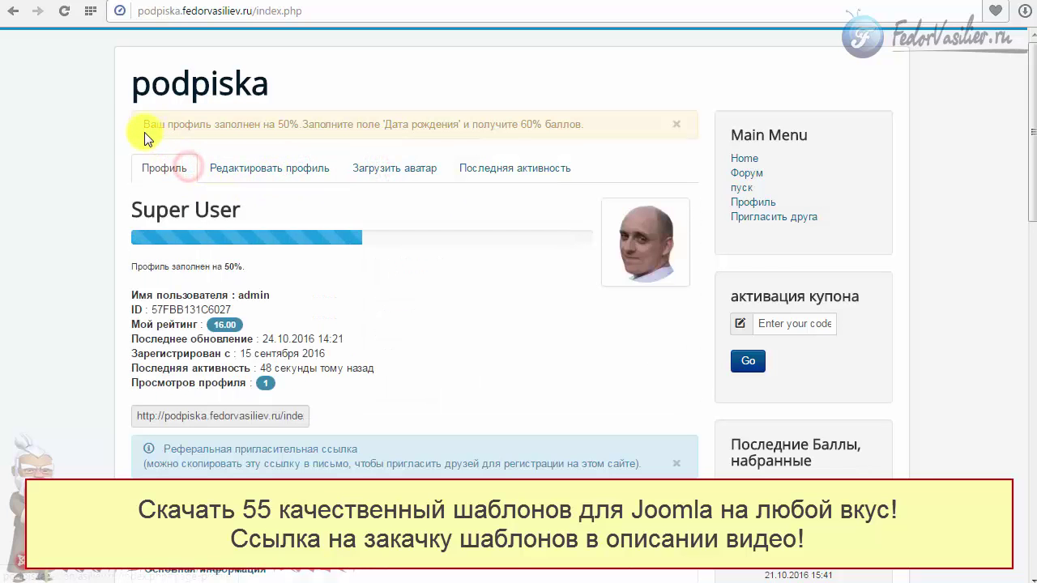
drag(141, 124, 456, 124)
click(450, 213)
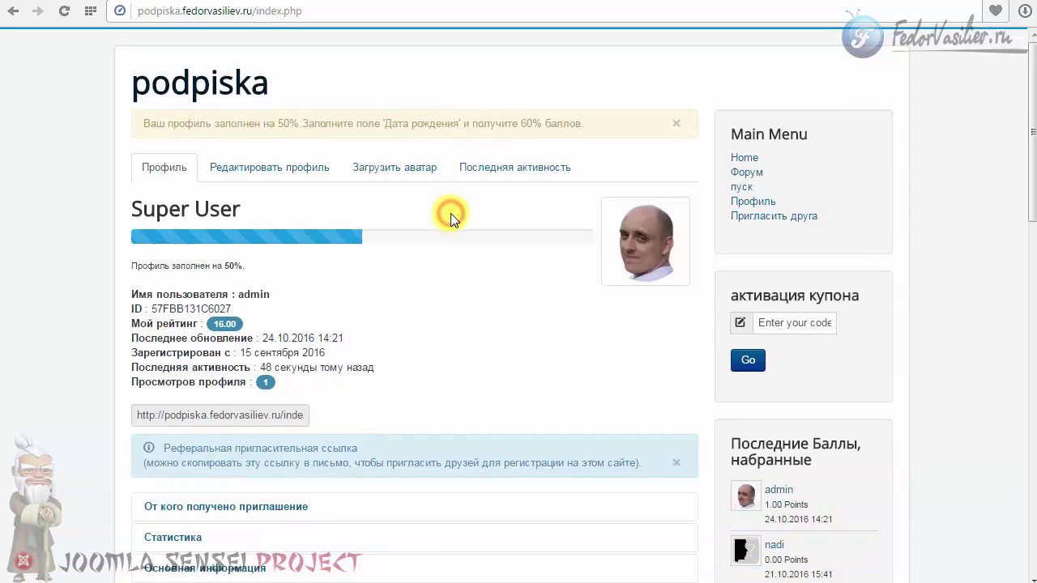
scroll(450, 213, down, 4)
scroll(451, 213, up, 3)
Fill in the profile's basic information with gender Мужской, a date of birth and the about-me text "aaaaaaaaaaaaaaaaaa"
click(260, 93)
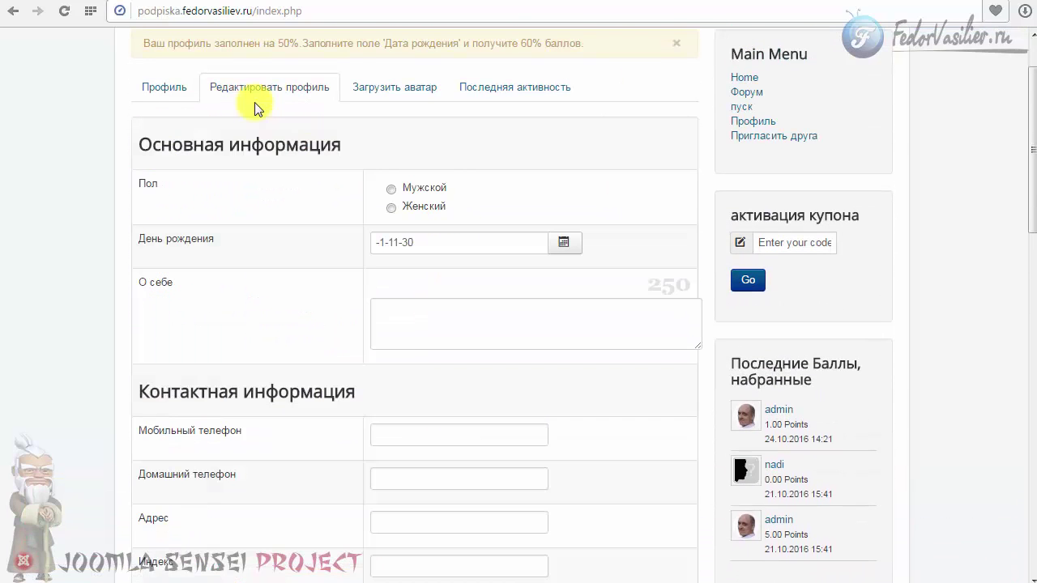
scroll(241, 206, up, 1)
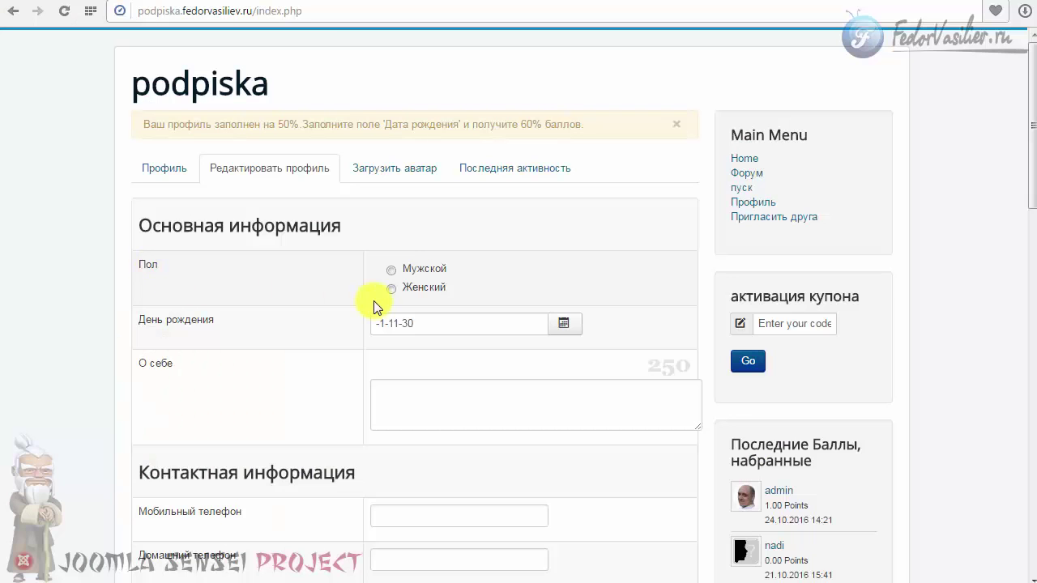
click(393, 270)
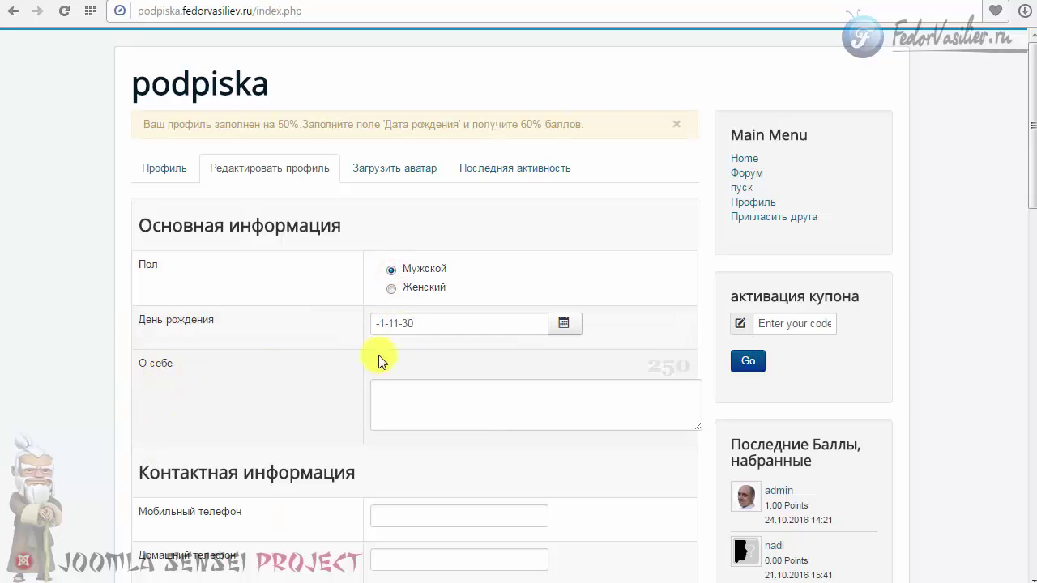
click(410, 322)
click(560, 326)
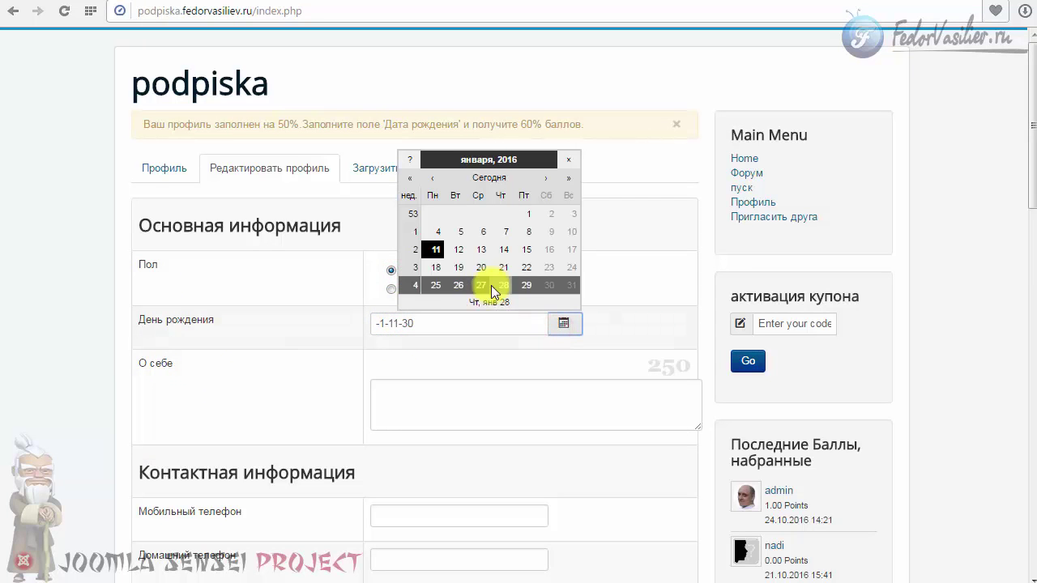
click(470, 245)
click(440, 396)
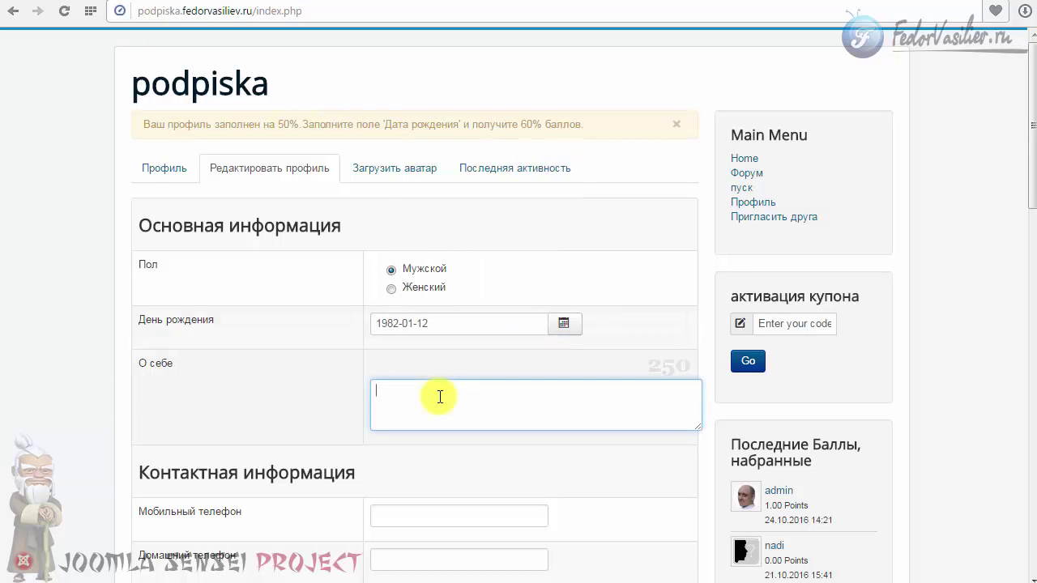
text(aaaaaaaaaaaaaaaaaa)
Enter a mobile phone number in the profile's contact information and set the country to Антигуа и Барбуда
scroll(438, 396, down, 3)
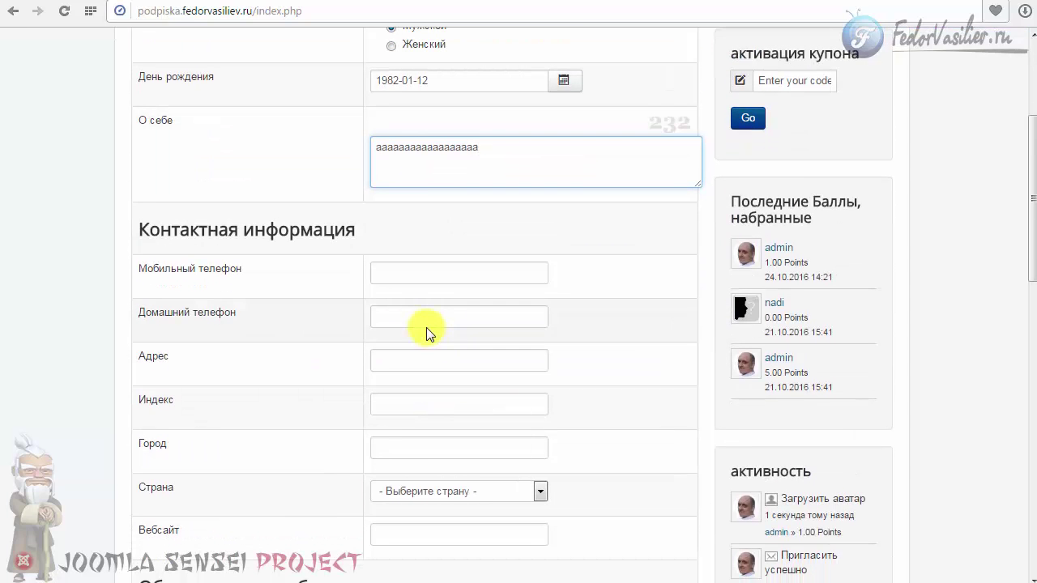
click(420, 273)
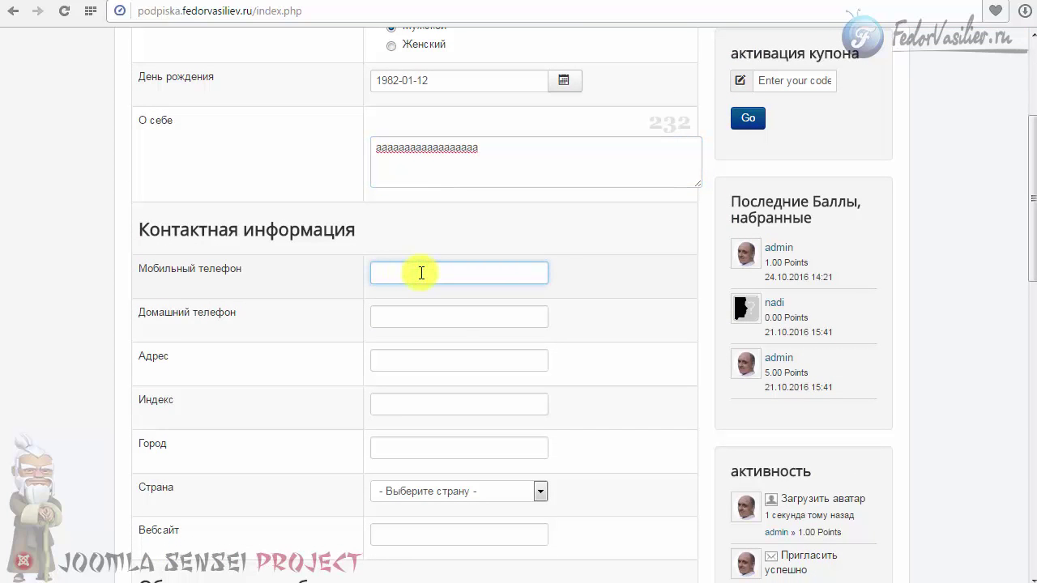
scroll(421, 273, down, 2)
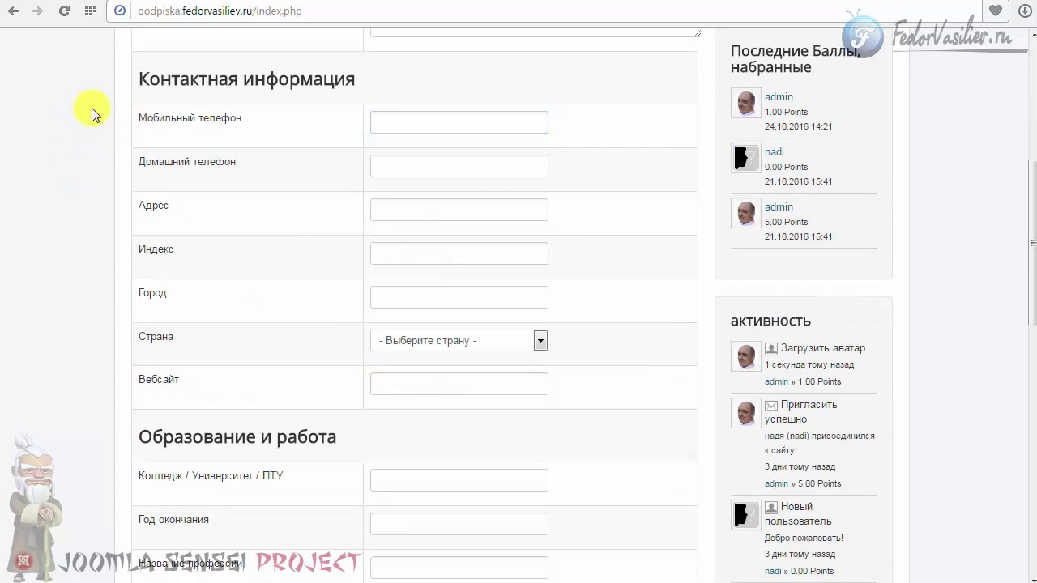
click(449, 126)
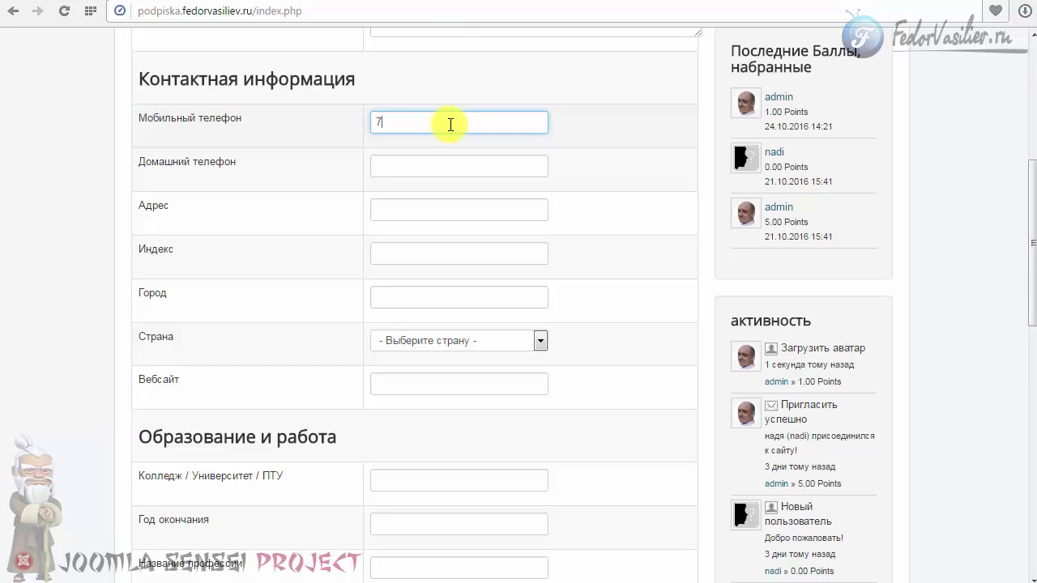
click(411, 347)
click(424, 438)
scroll(331, 335, down, 3)
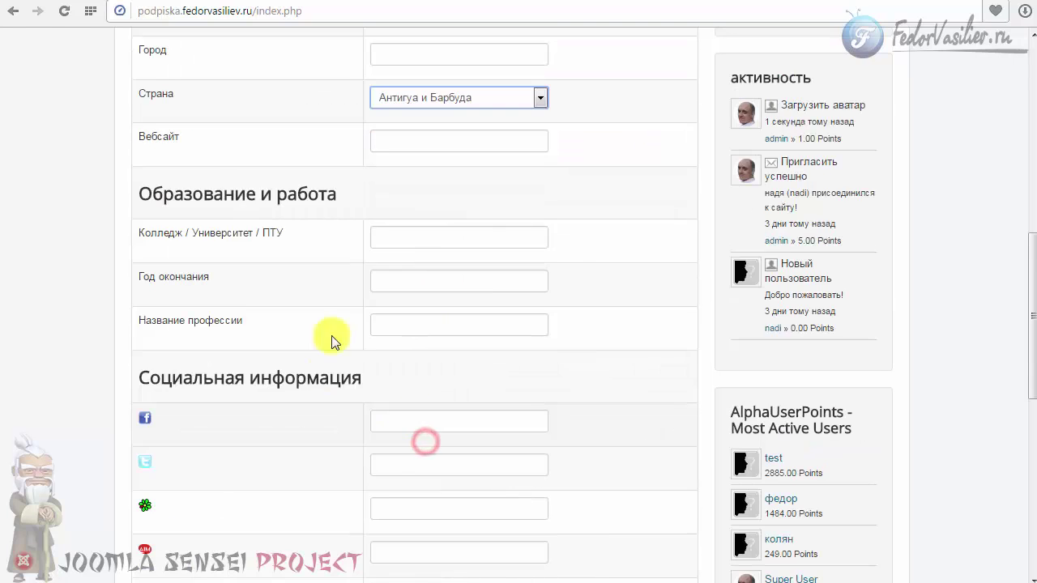
scroll(441, 236, down, 5)
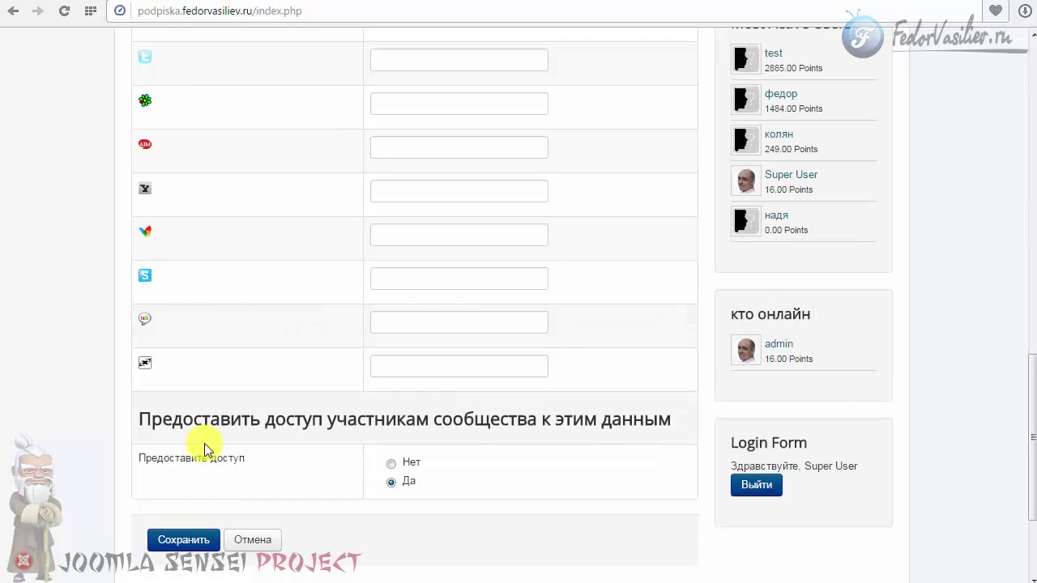
drag(162, 418, 273, 453)
click(307, 457)
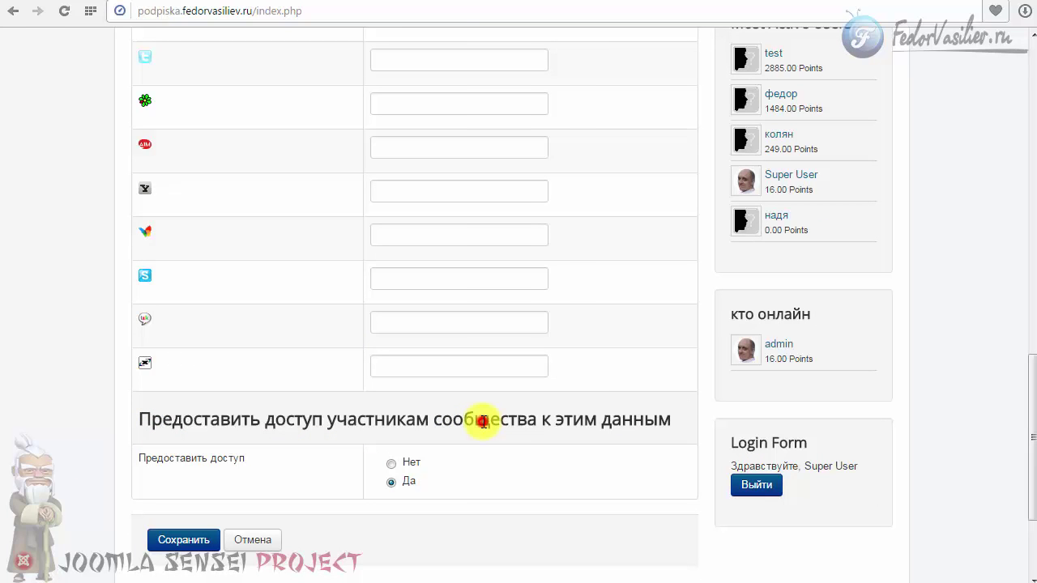
drag(482, 420, 595, 416)
click(597, 422)
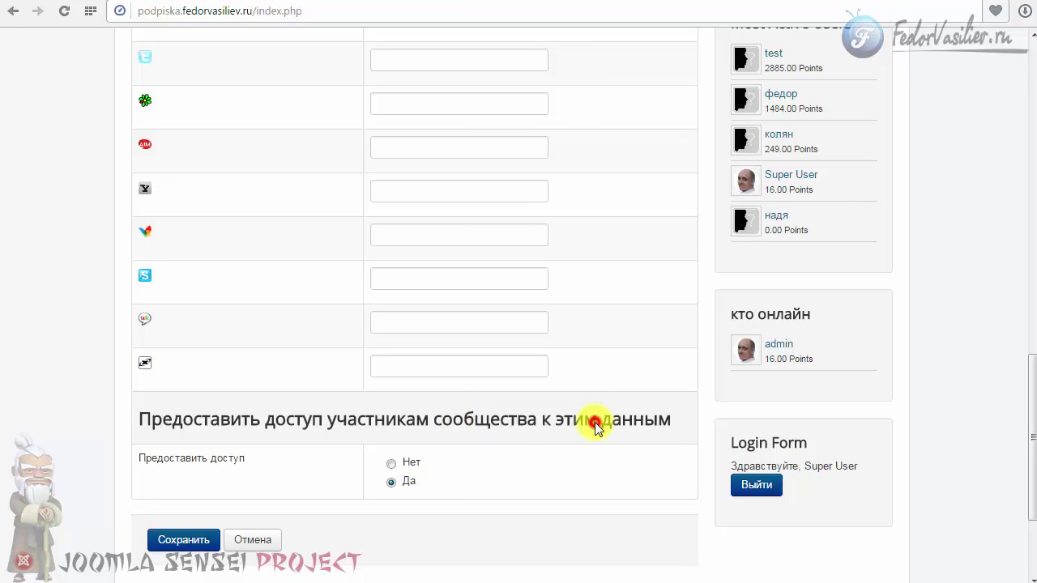
click(193, 553)
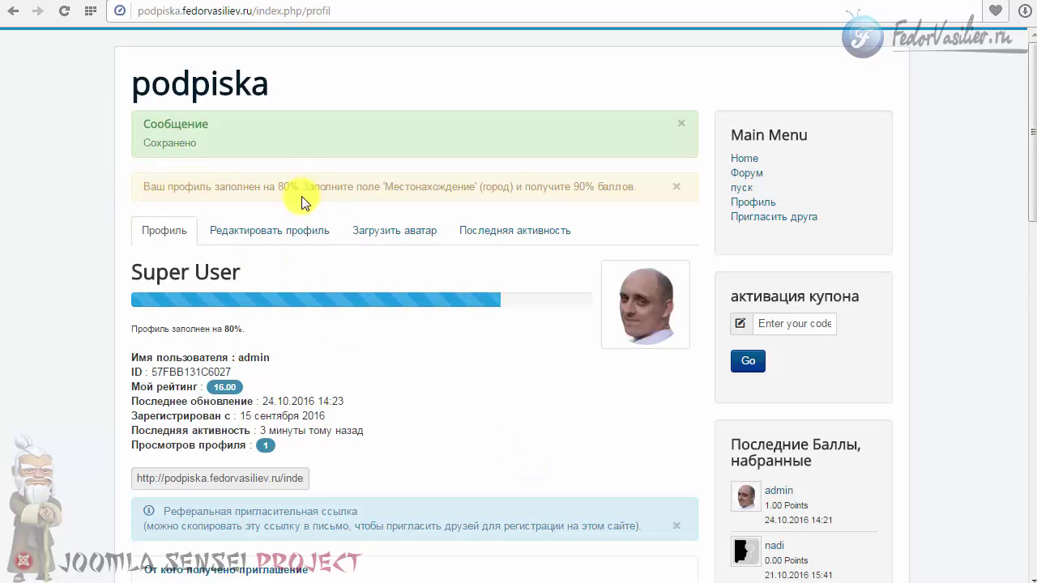
Fill in the city named by the completion notice as Ульяновск in the contact information and save the profile
drag(299, 187, 497, 188)
click(417, 192)
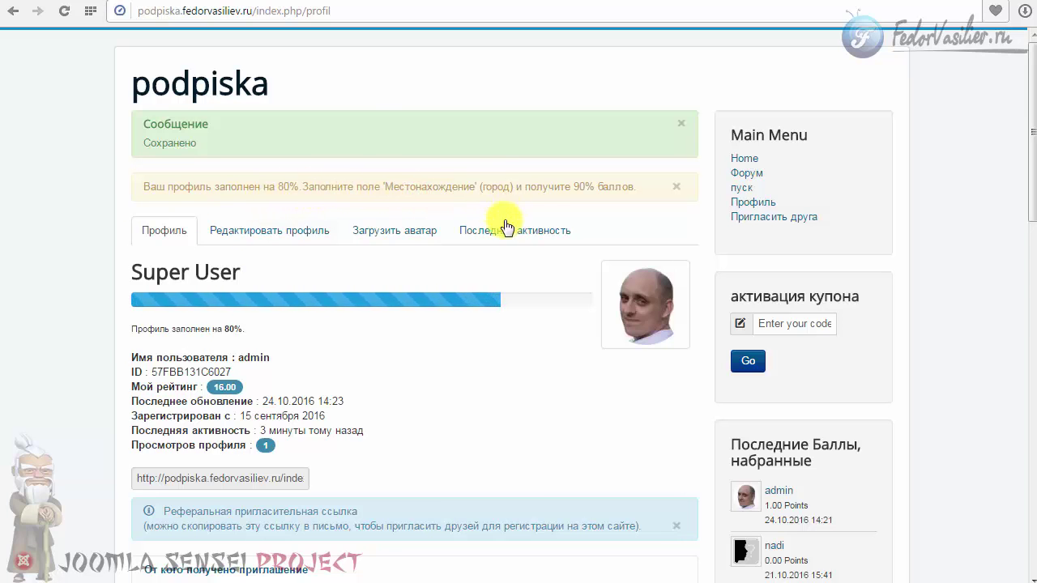
drag(478, 190, 519, 191)
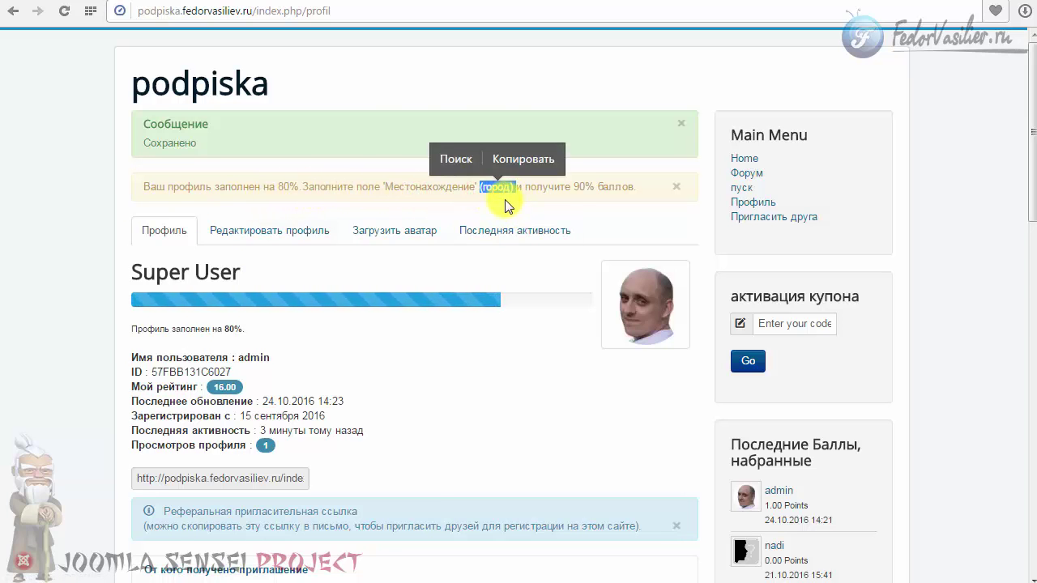
click(567, 186)
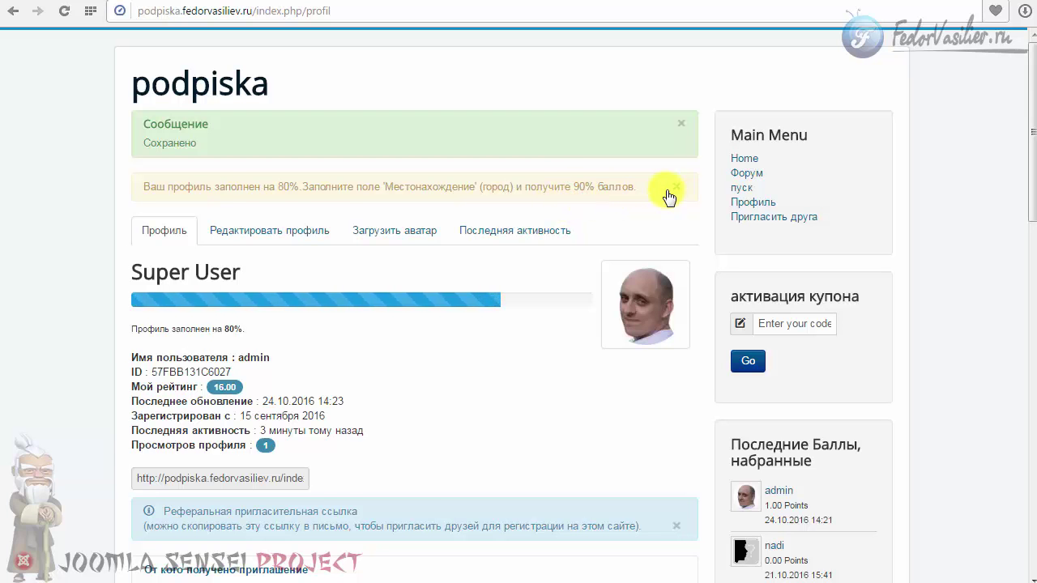
click(312, 231)
scroll(324, 234, down, 4)
scroll(331, 238, down, 1)
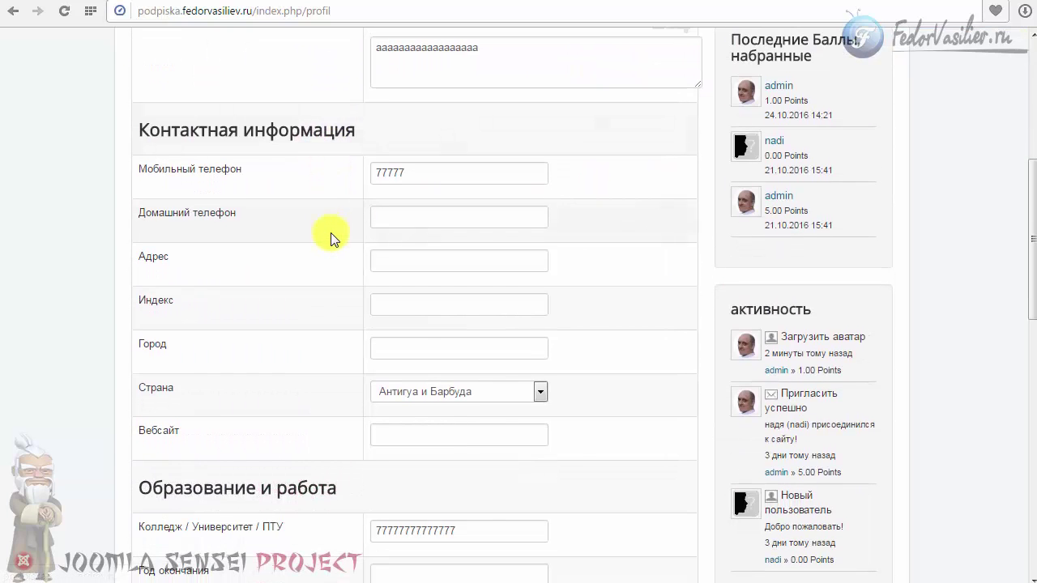
scroll(402, 371, down, 10)
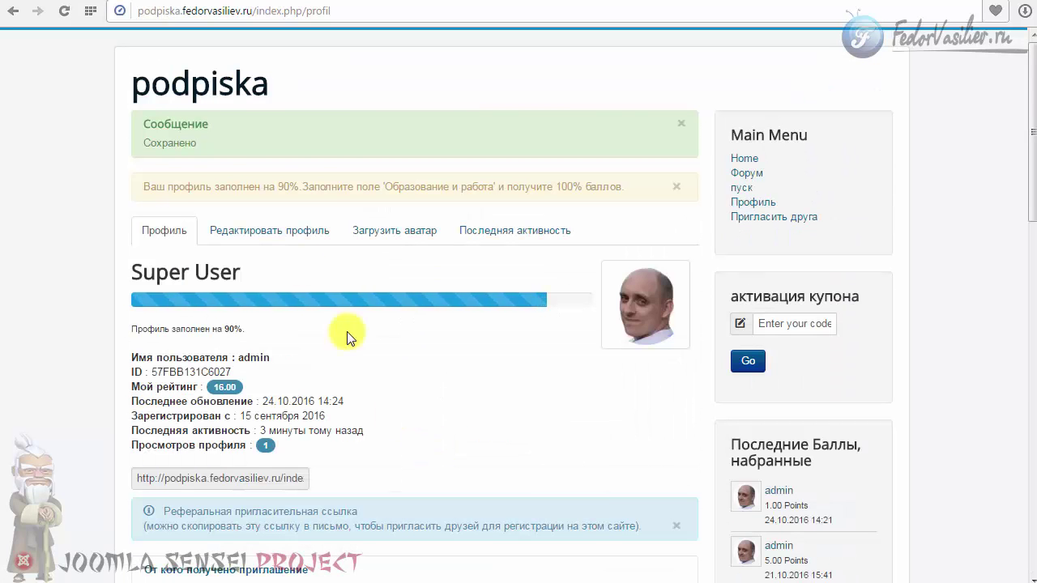
Read the completion notice for the missing section and reopen the profile for editing at Образование и работа
drag(239, 184, 324, 187)
click(308, 192)
click(386, 184)
drag(385, 184, 503, 185)
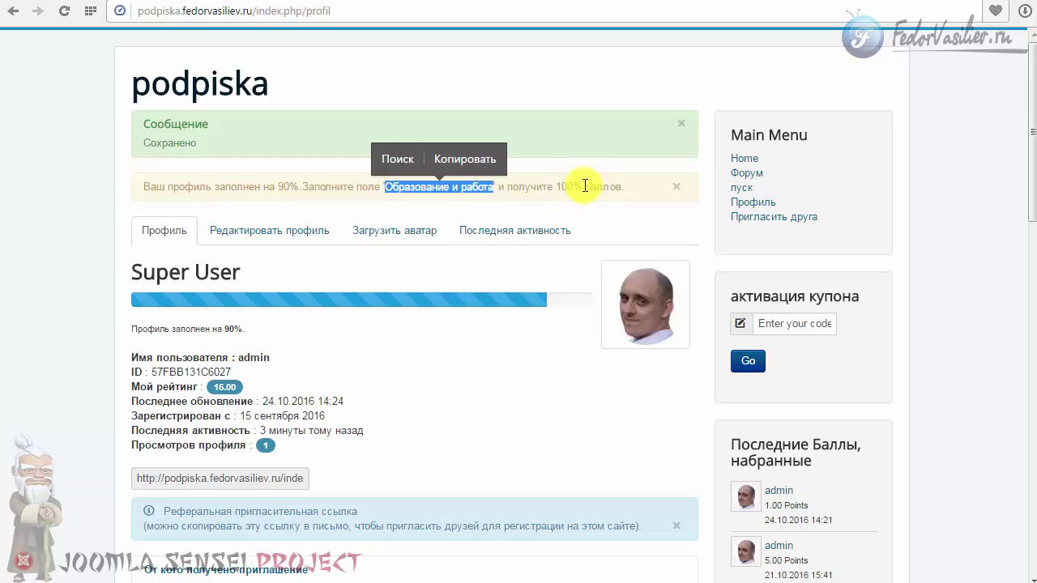
click(201, 386)
click(254, 235)
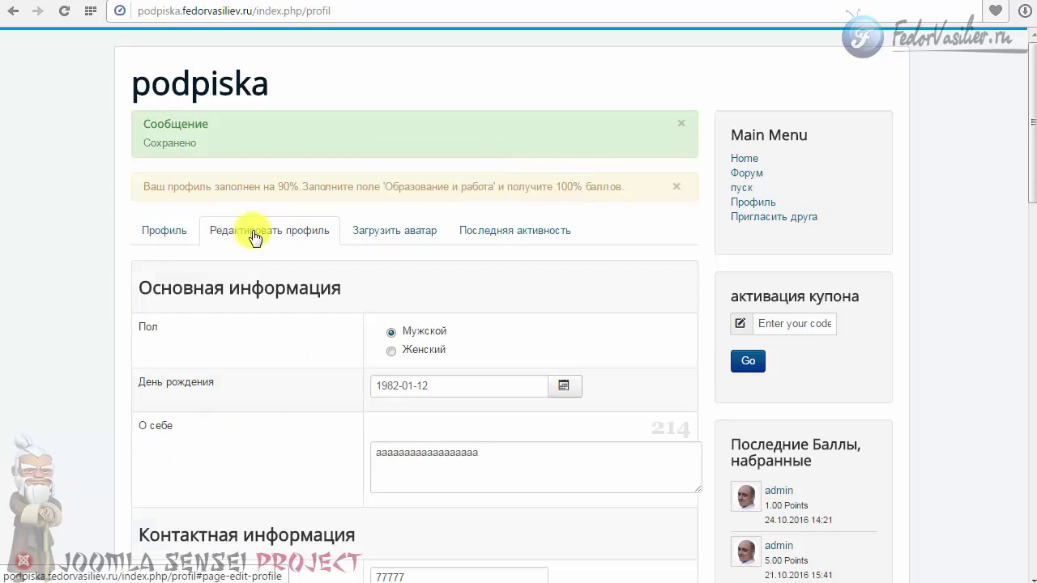
scroll(248, 233, down, 15)
scroll(248, 232, up, 4)
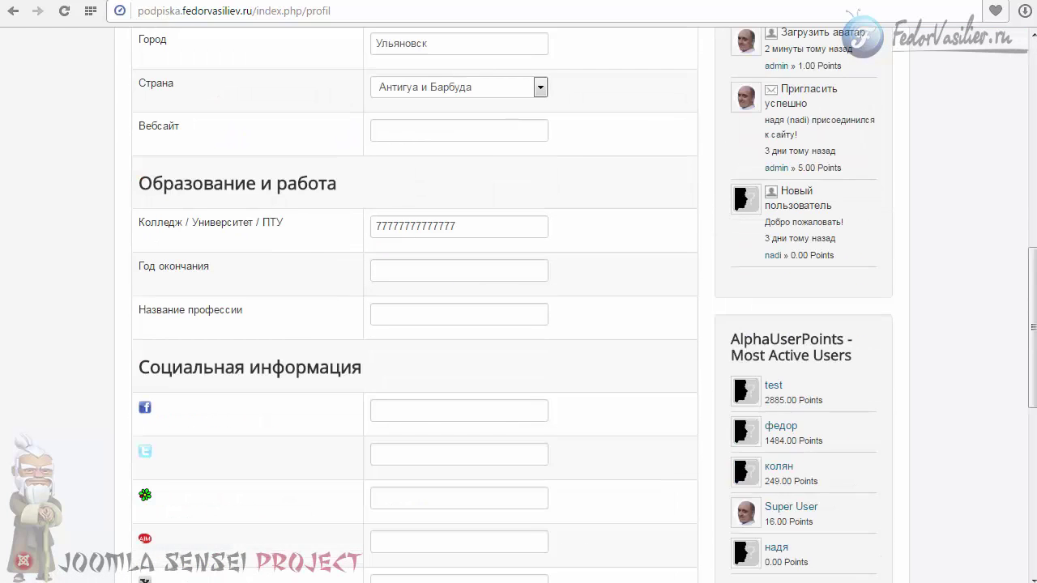
drag(349, 186, 158, 184)
click(475, 225)
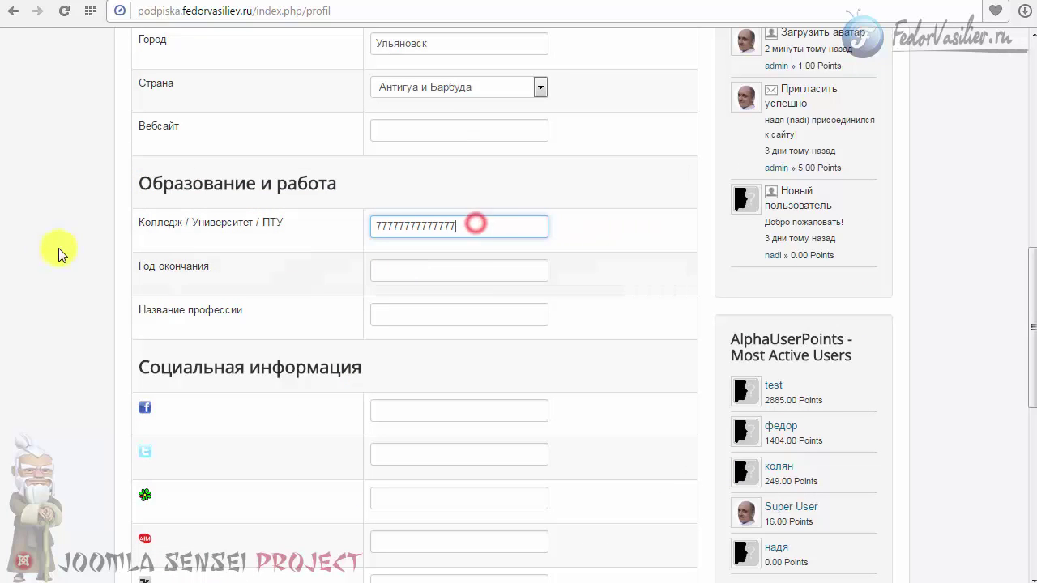
click(460, 269)
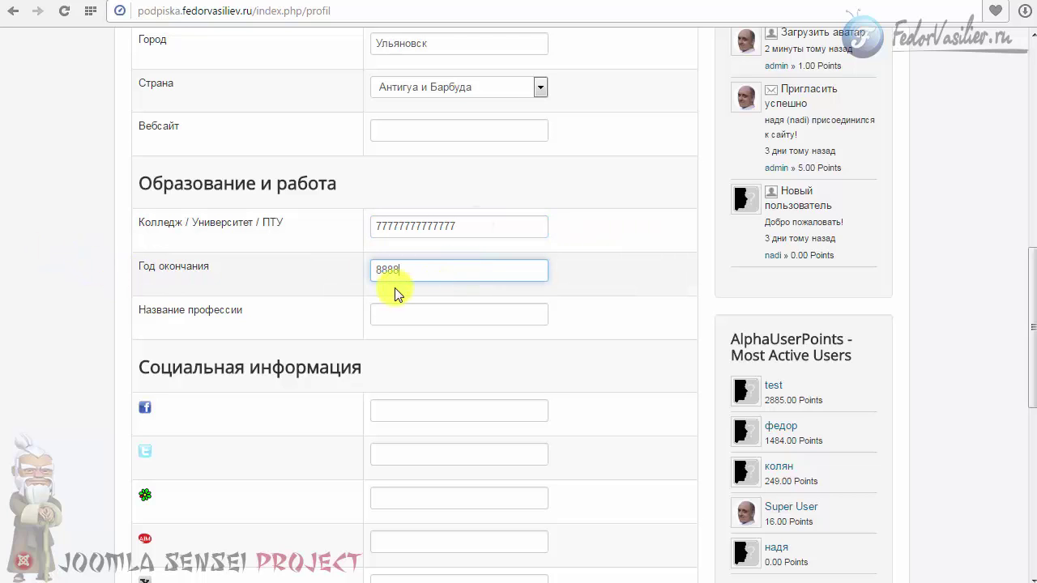
click(418, 275)
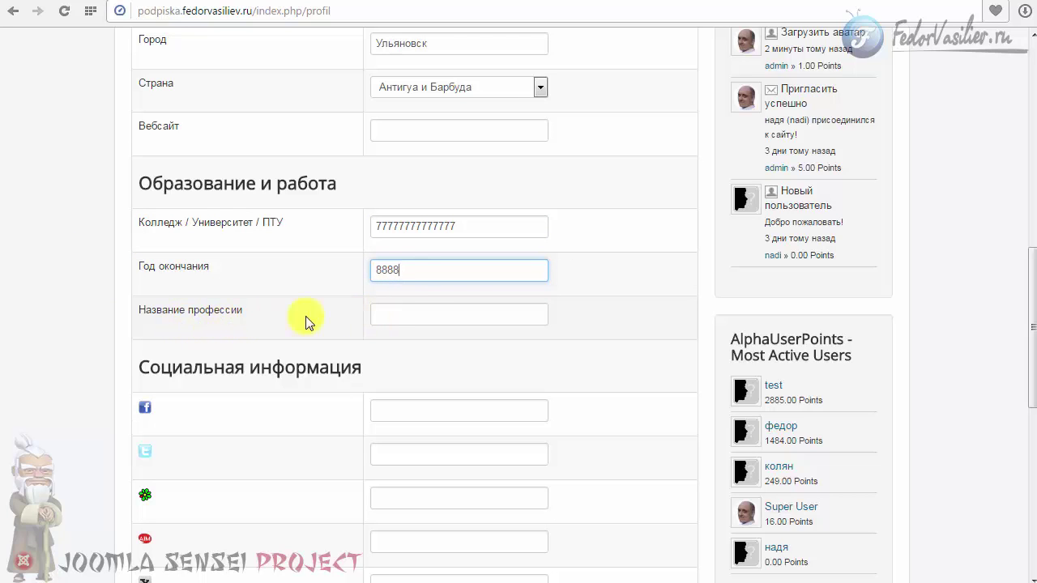
click(410, 314)
text(8888888888)
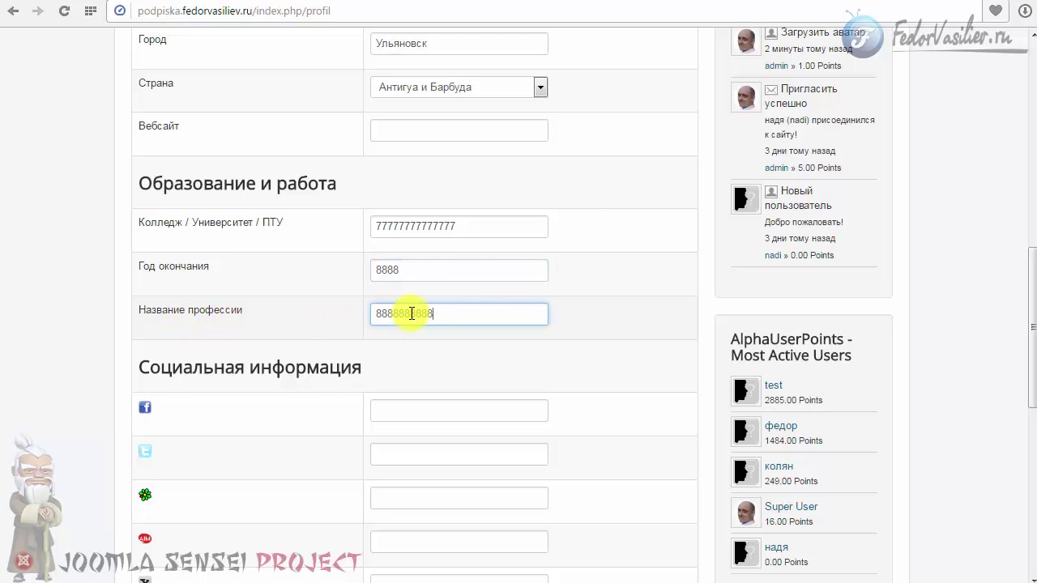
text(8888)
scroll(585, 343, up, 4)
scroll(586, 342, down, 7)
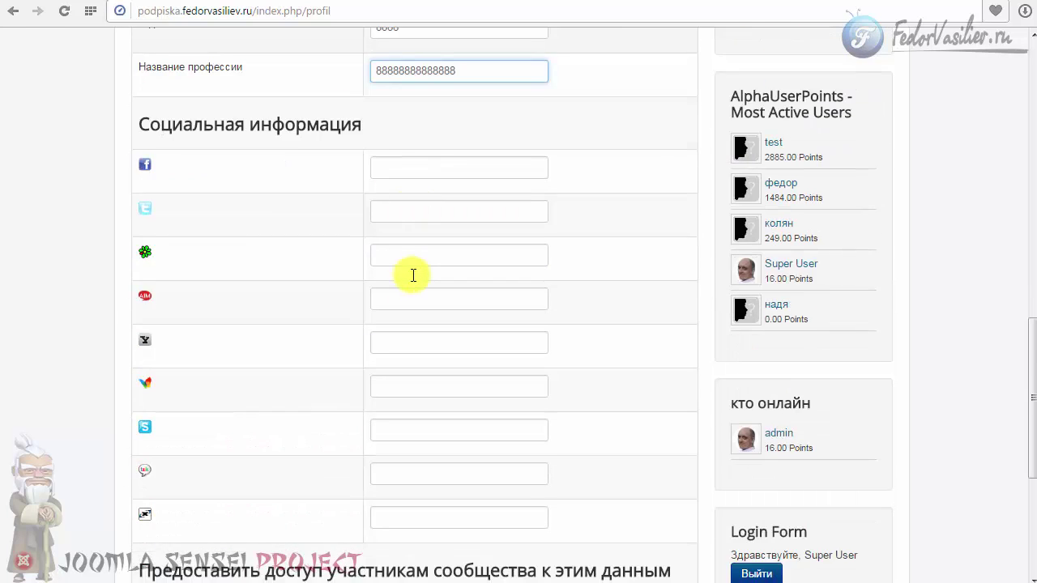
scroll(413, 275, down, 4)
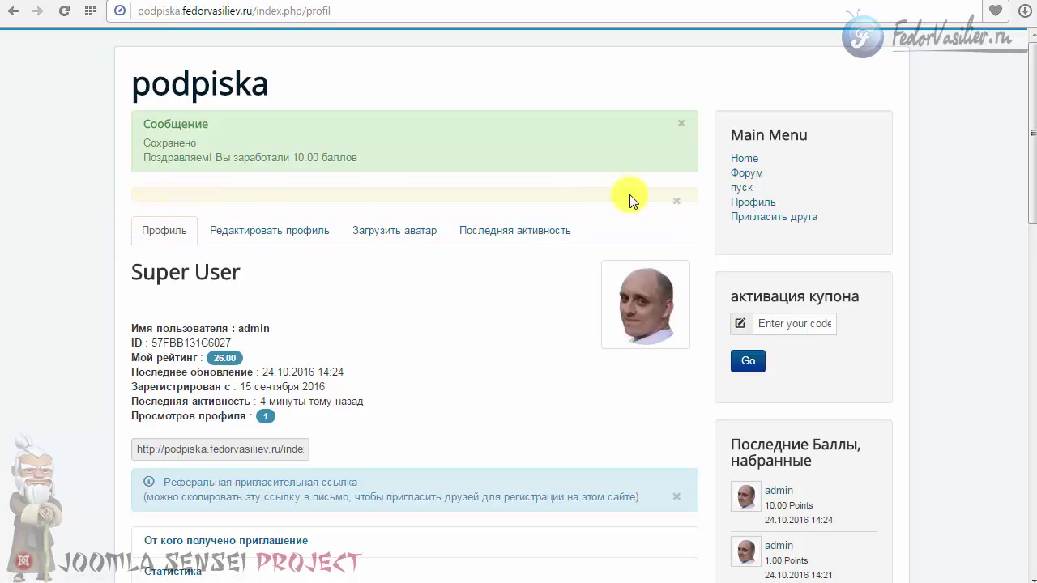
Dismiss the empty completion notice and check the awarded points message and the rating on the profile
click(678, 202)
scroll(608, 224, down, 3)
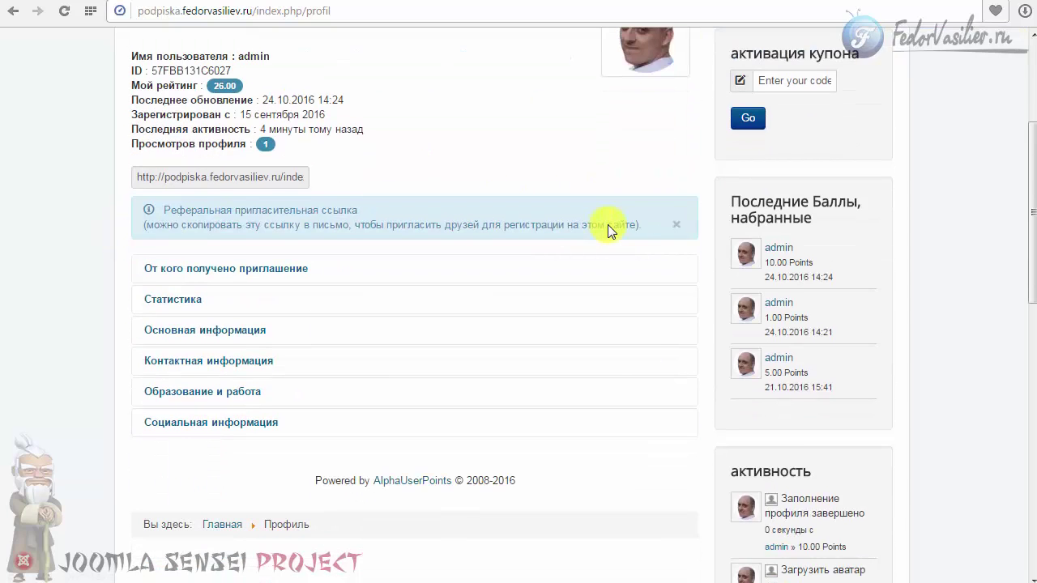
scroll(404, 241, up, 3)
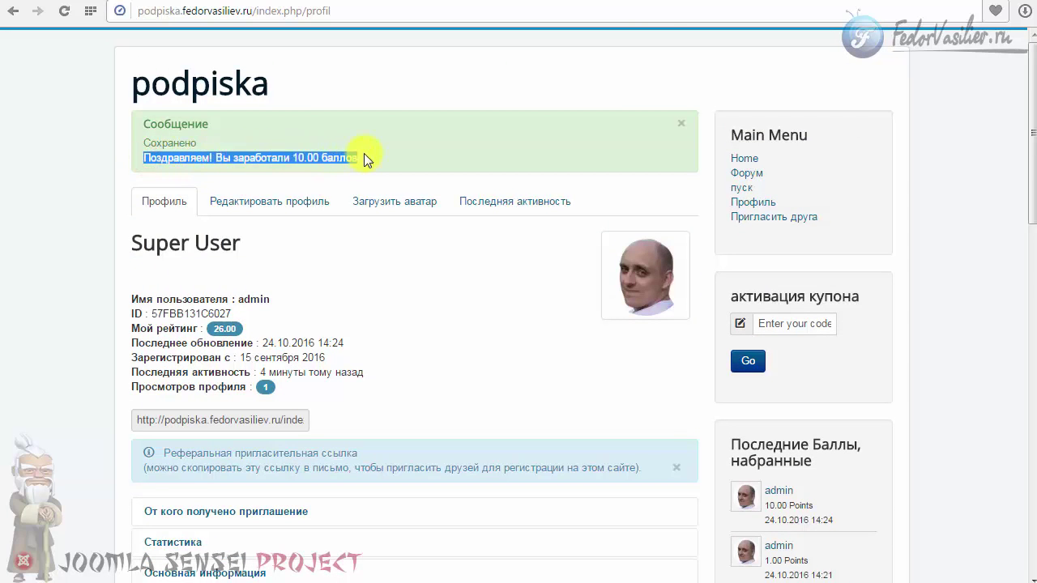
click(266, 157)
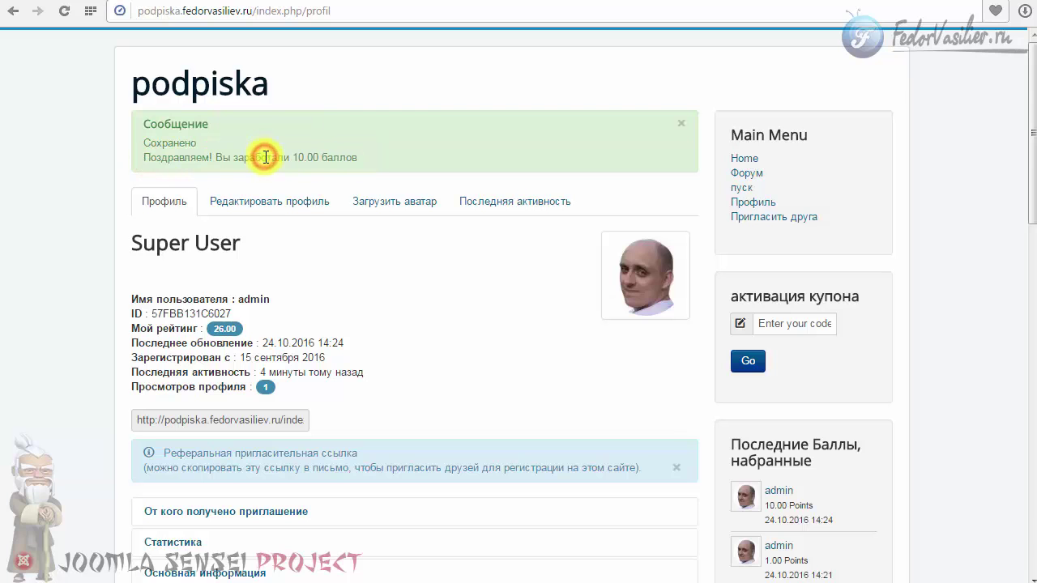
click(208, 330)
Examine the profile's latest activity list for the entry and points of the profile completion
click(444, 277)
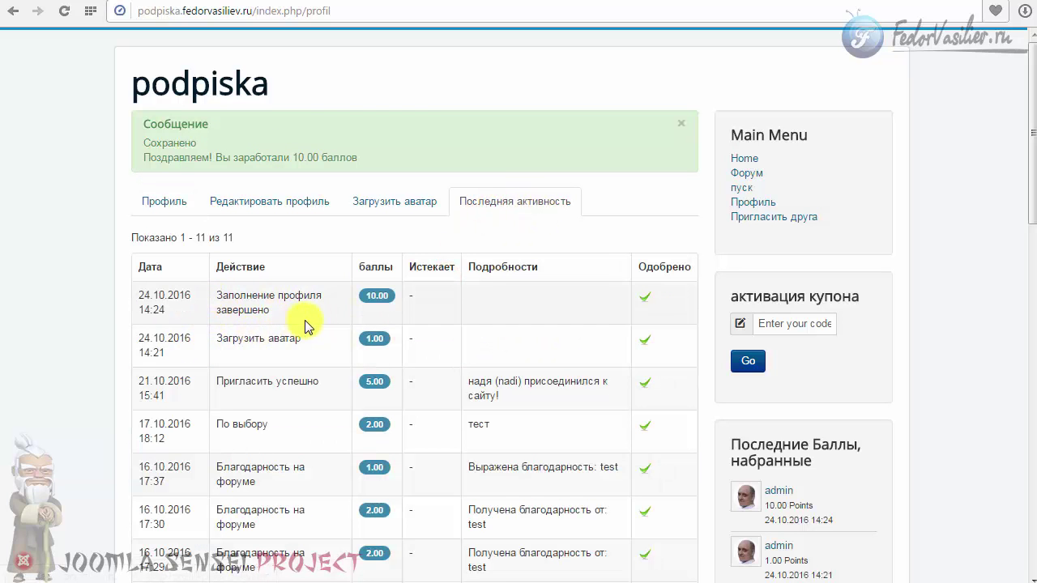
double_click(360, 295)
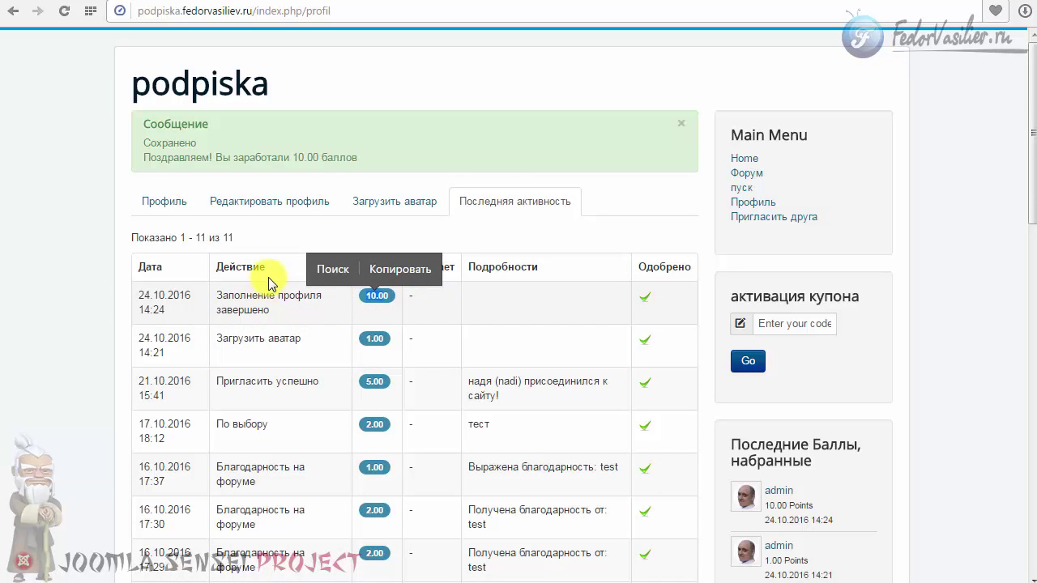
scroll(271, 273, down, 4)
scroll(270, 276, up, 3)
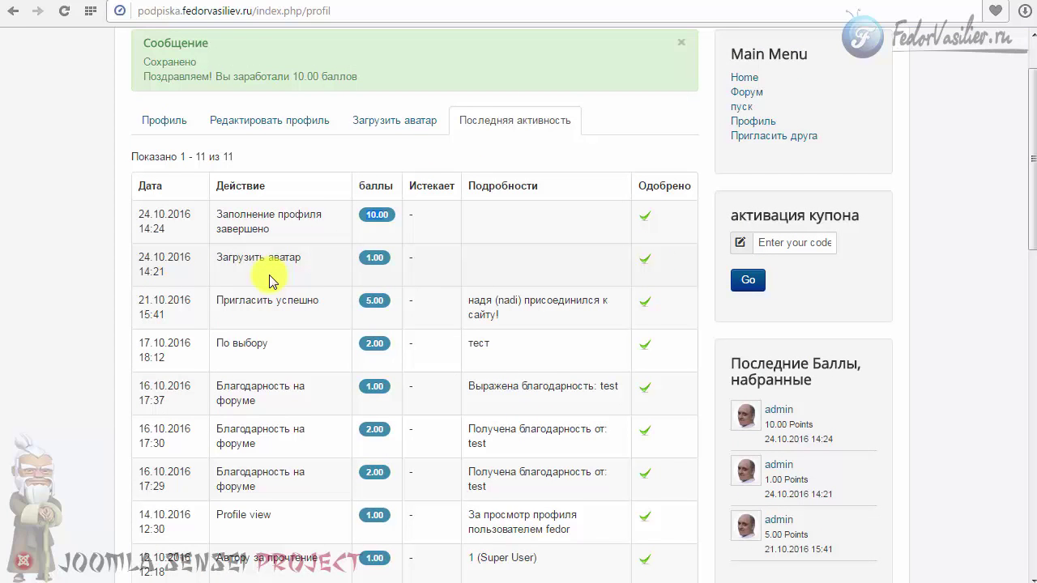
scroll(271, 279, up, 1)
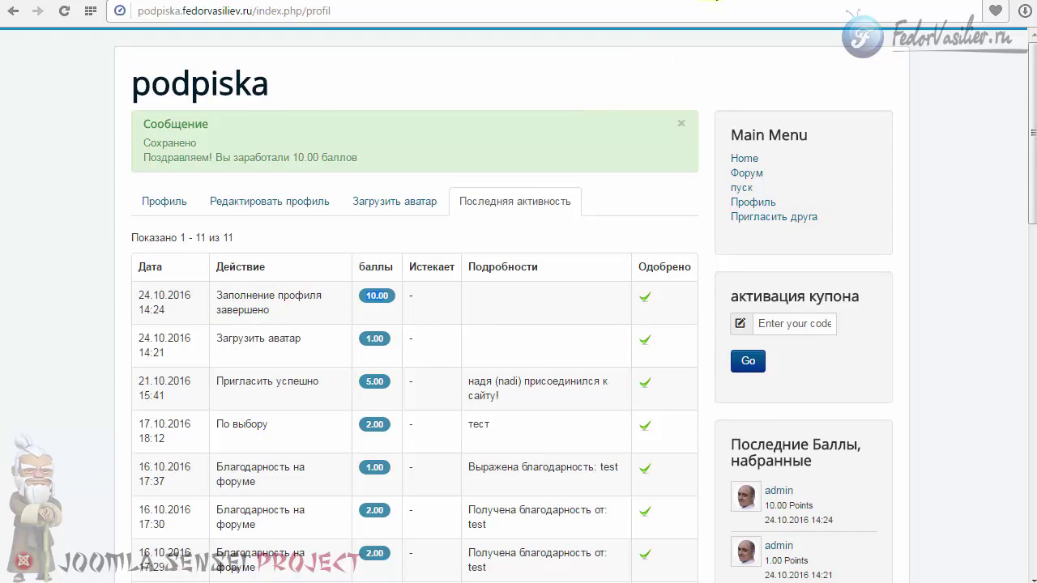
Switch to the Joomla administrator and start a new menu item in Main Menu
click(711, 1)
click(243, 40)
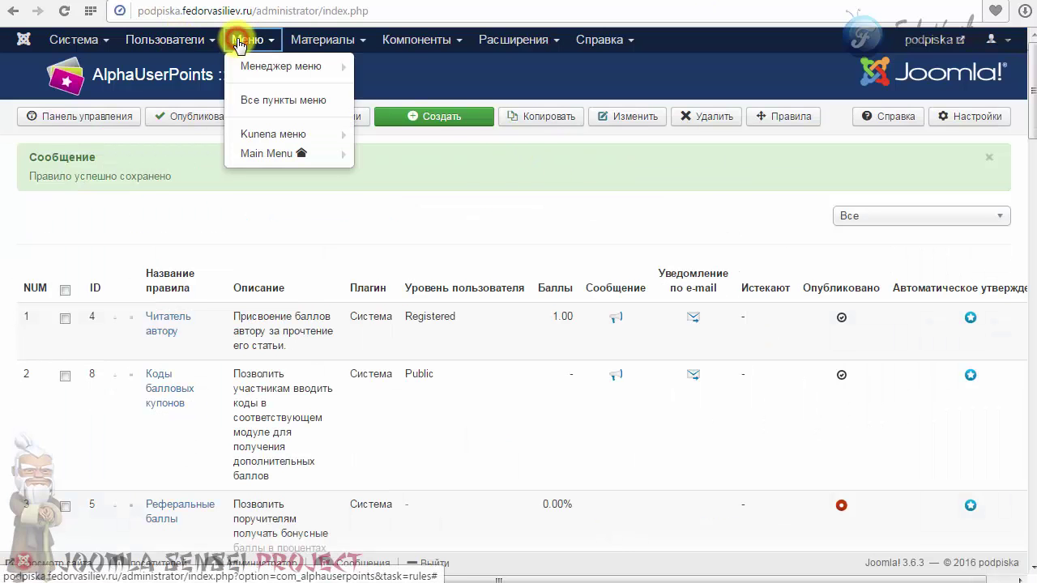
click(253, 154)
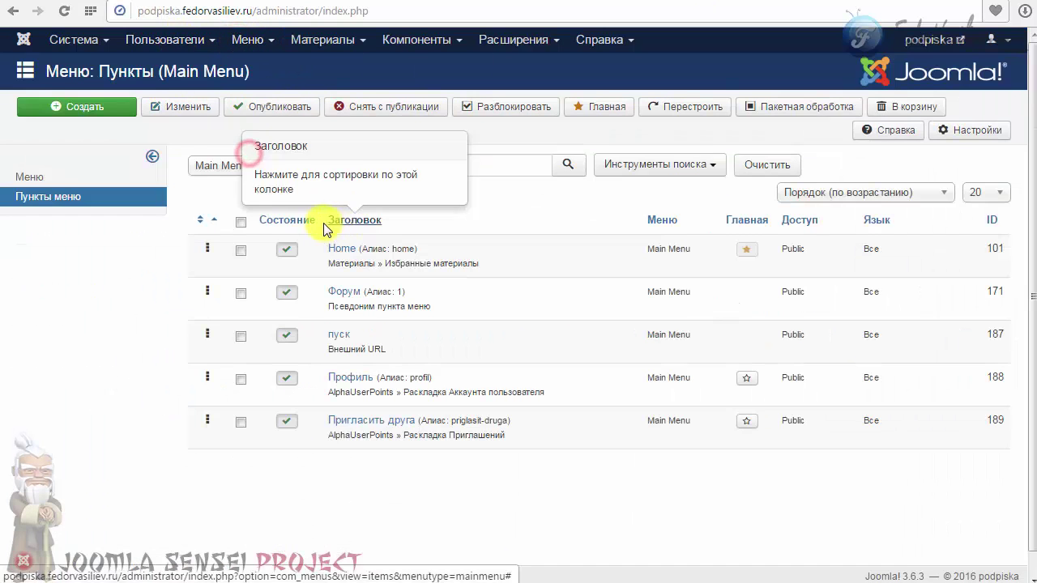
click(76, 110)
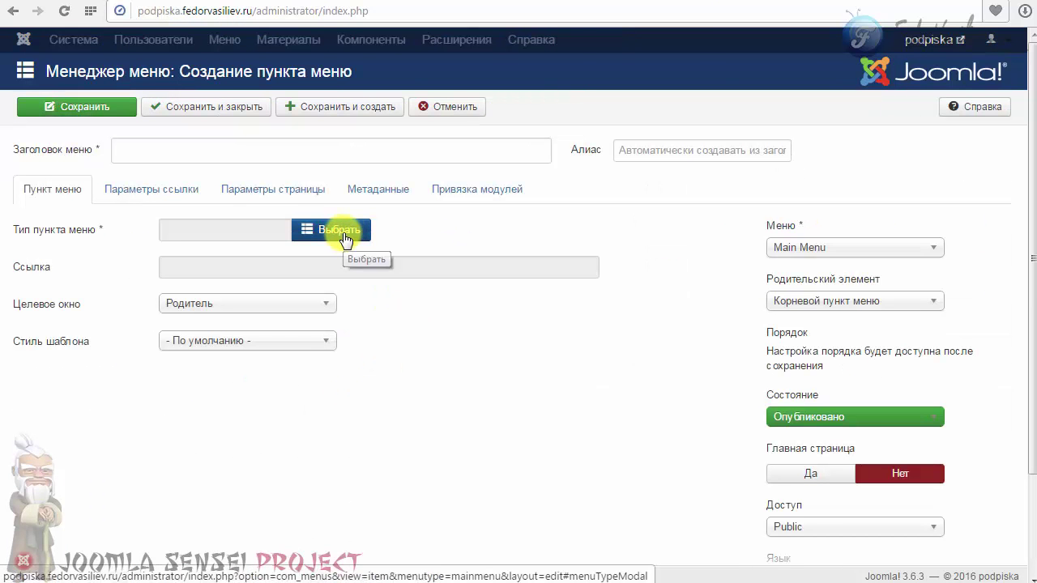
Set the new menu item's type to the AlphaUserPoints layout Настройка раскладки правил (для фронт-энда)
click(343, 234)
click(162, 147)
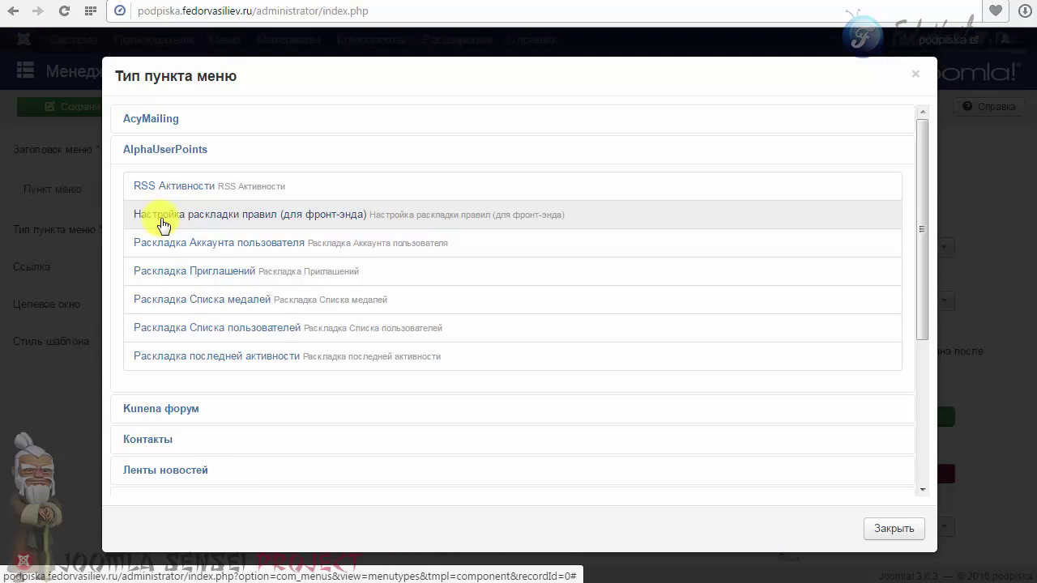
click(248, 215)
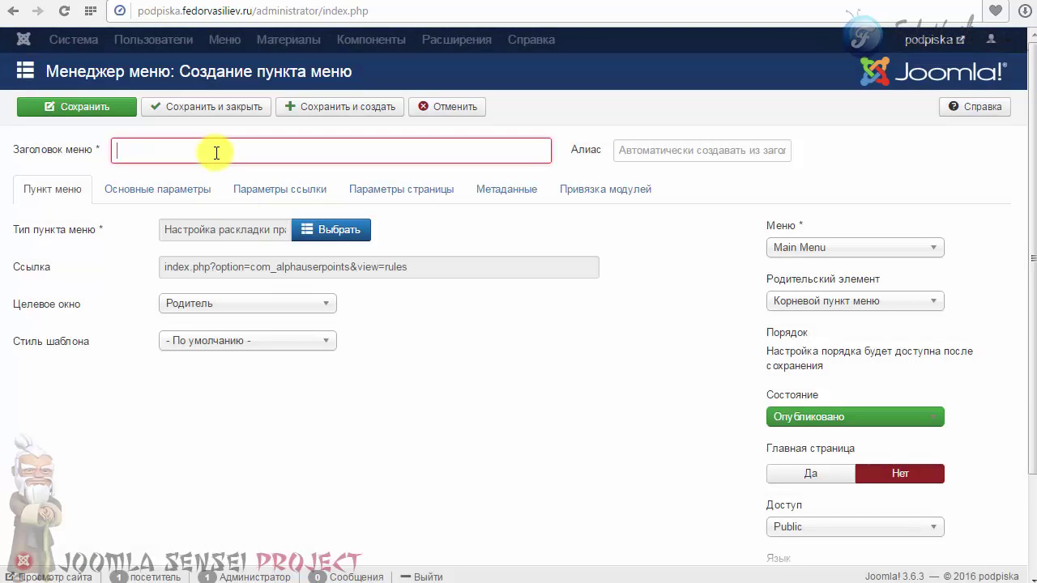
Title the new menu item Правила
text(Правила)
click(532, 445)
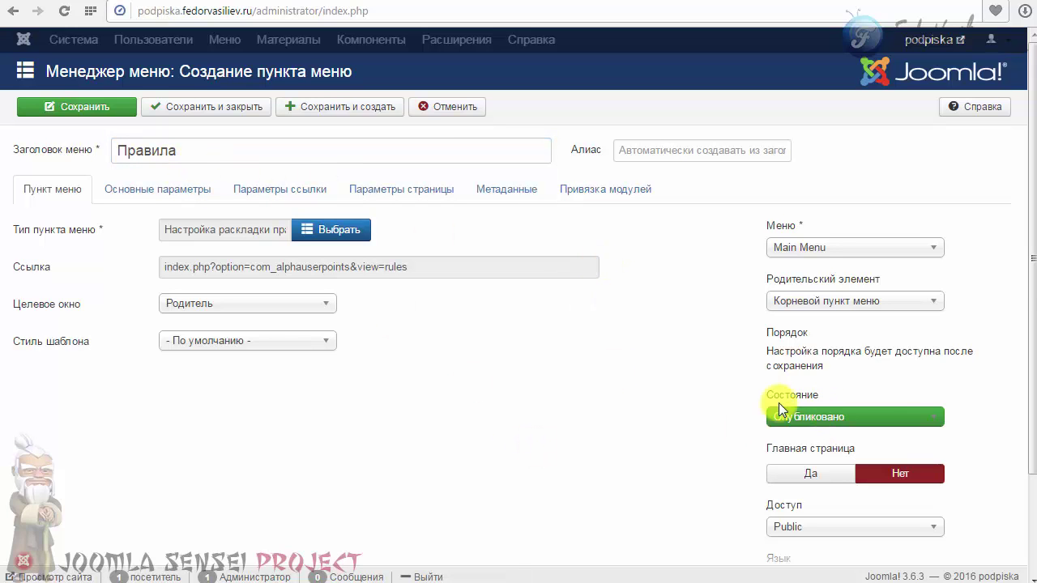
Review the menu item's basic display parameters, including the sorting options, as well as its link, page and metadata settings
click(140, 194)
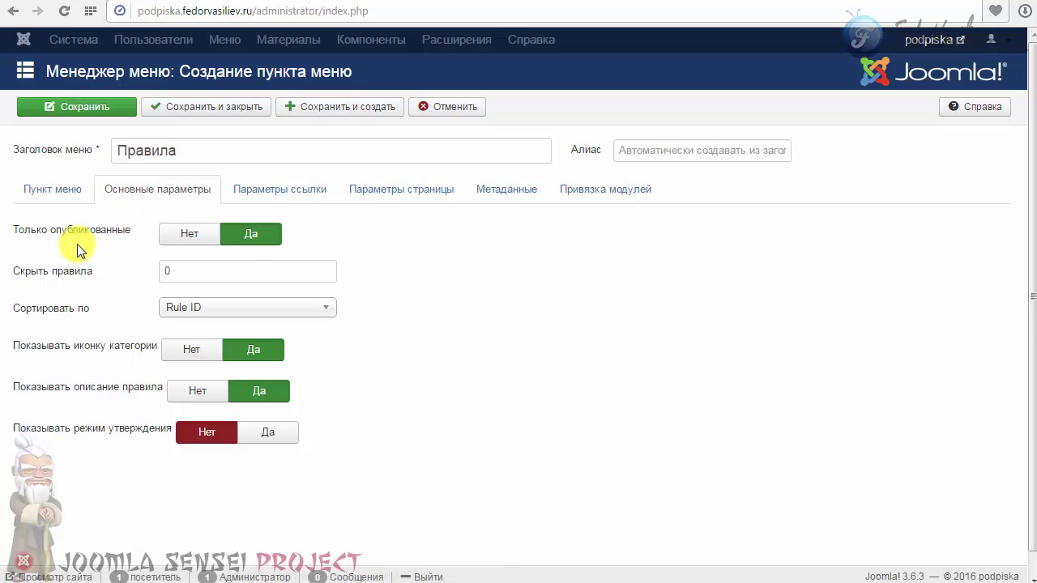
mouse_move(78, 281)
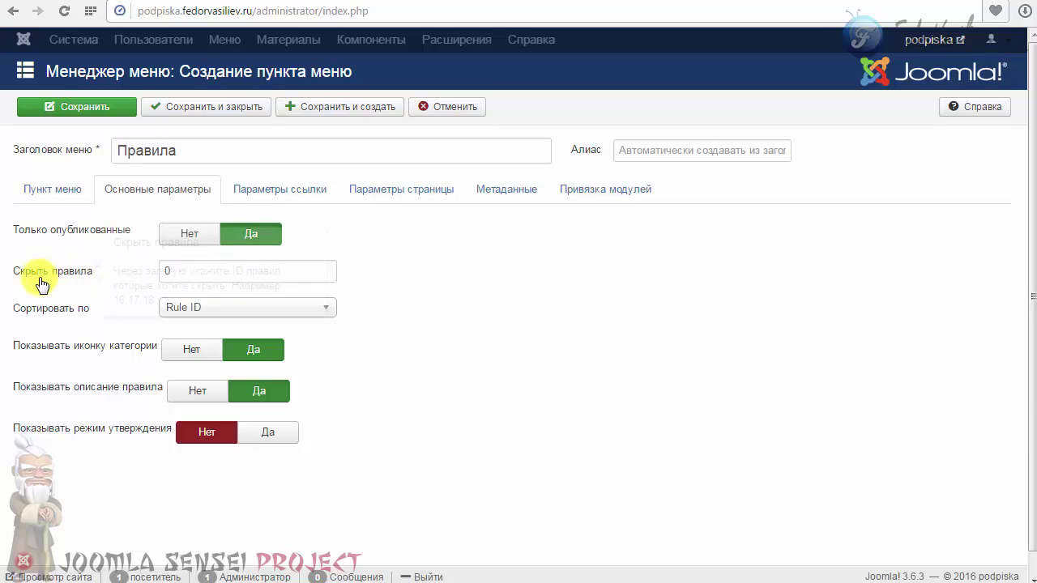
click(203, 313)
click(202, 311)
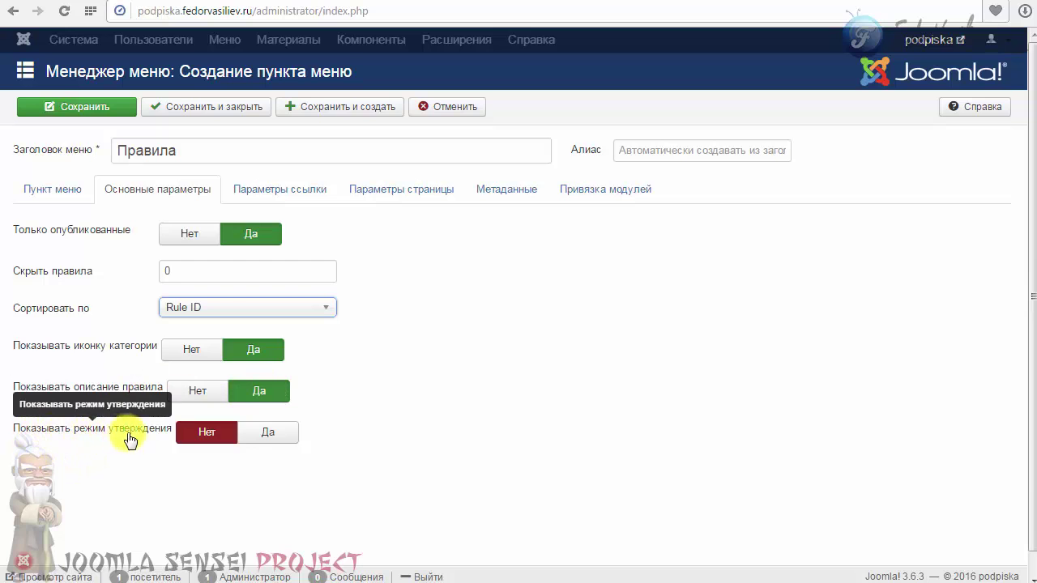
click(306, 189)
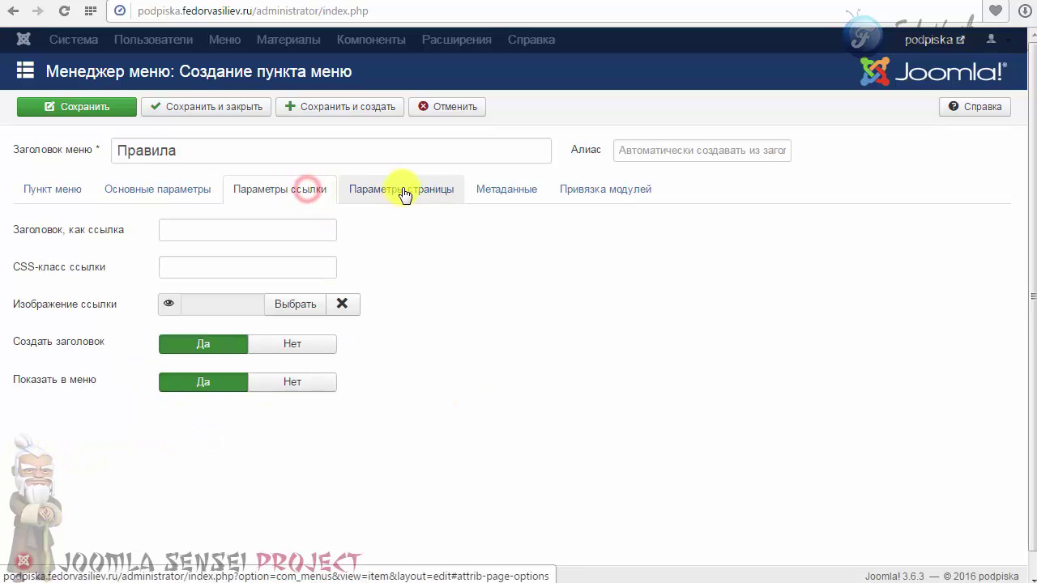
click(403, 189)
click(501, 189)
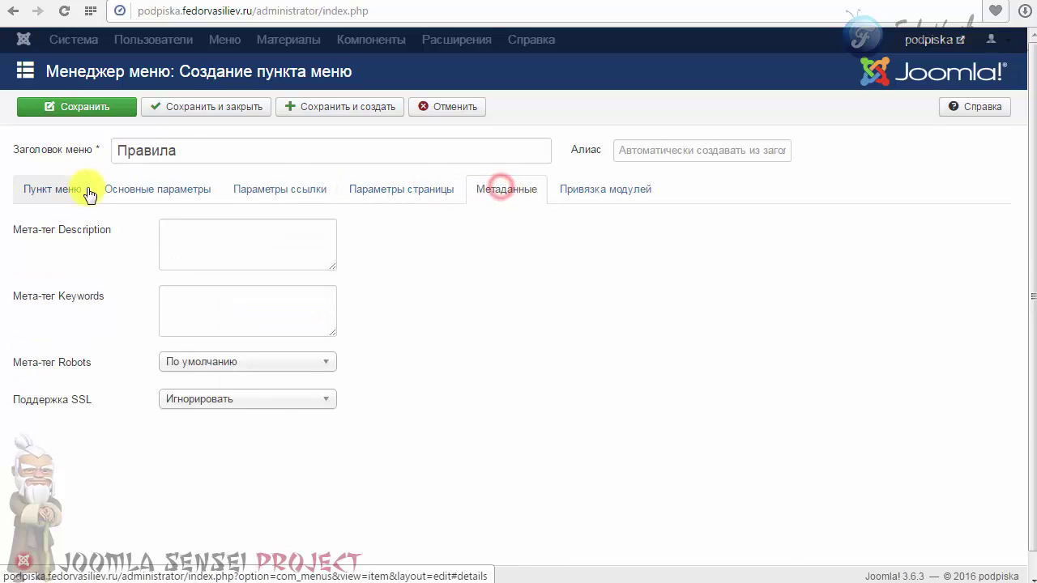
click(82, 191)
Save and close the menu item, and open Правила from Main Menu on the site
click(188, 112)
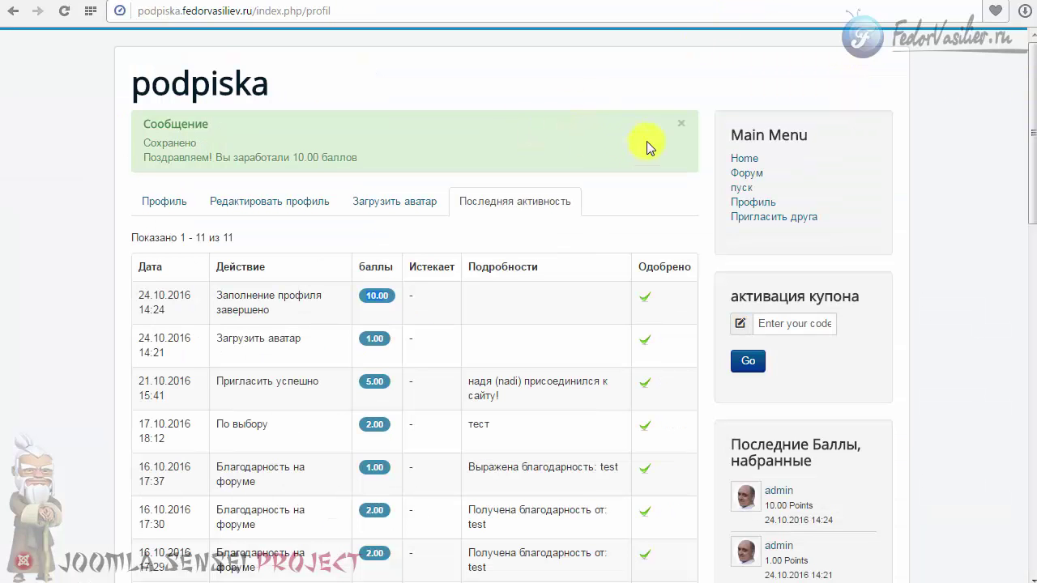
click(744, 158)
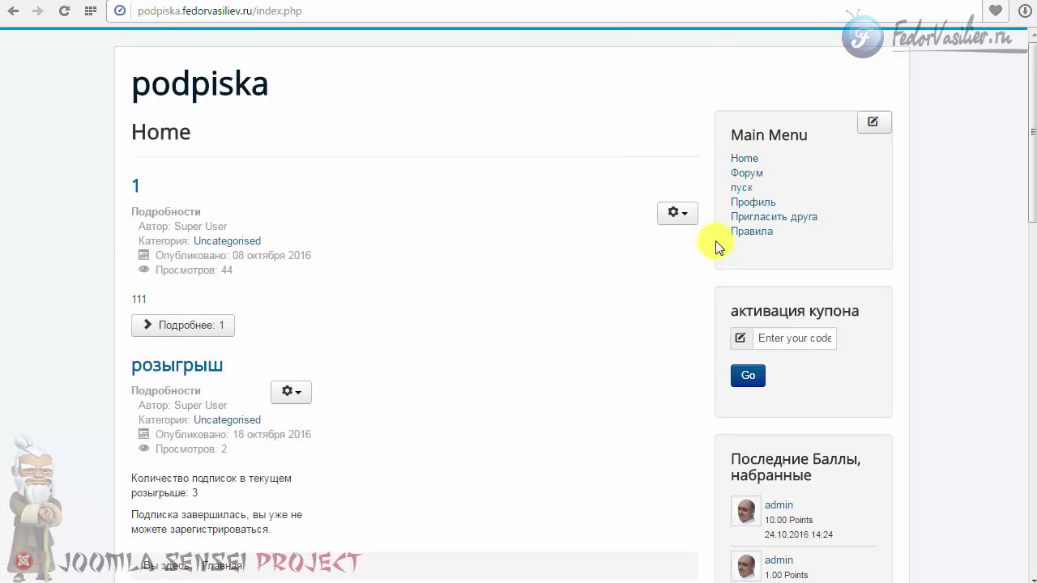
click(749, 232)
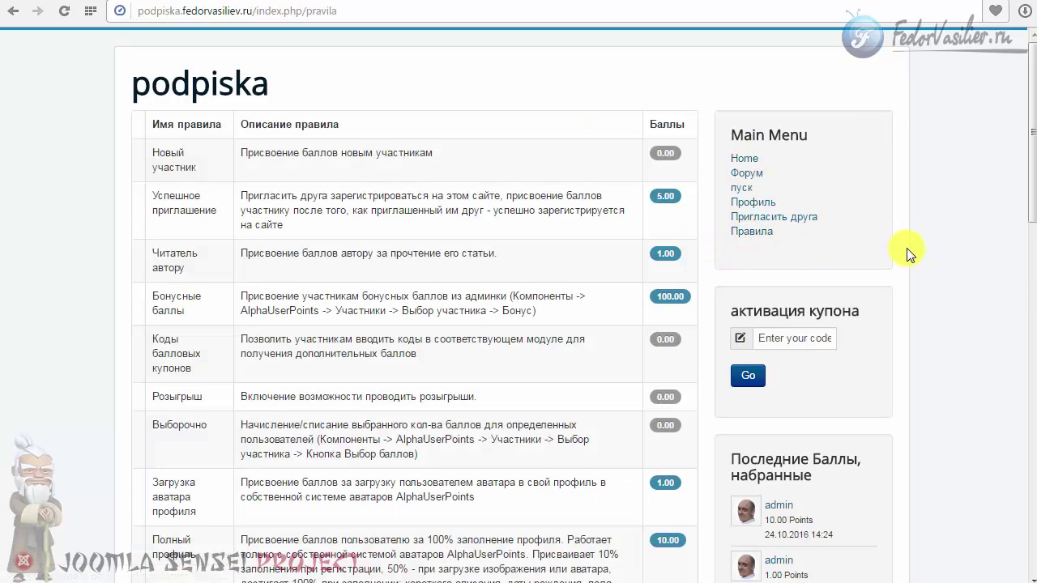
Look through the rules table on the site and read the description of the Бонусные баллы rule
scroll(1010, 250, down, 6)
scroll(1010, 249, up, 6)
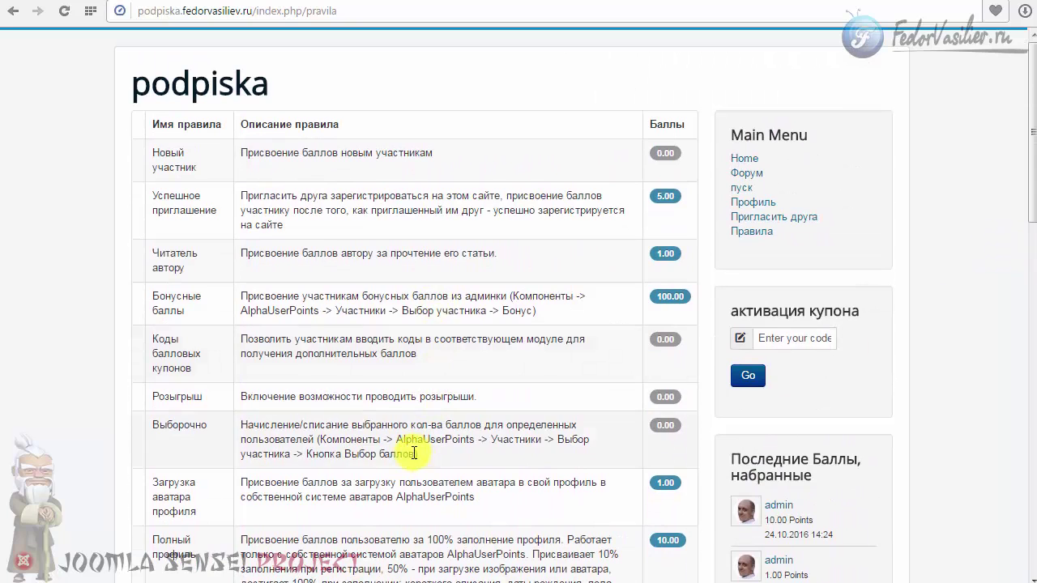
drag(264, 124, 340, 124)
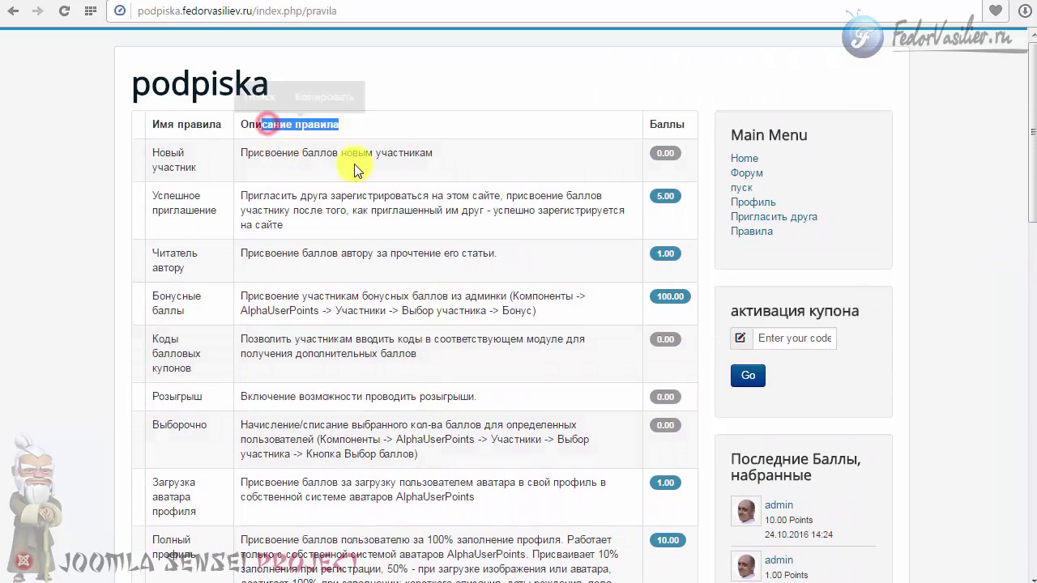
click(333, 299)
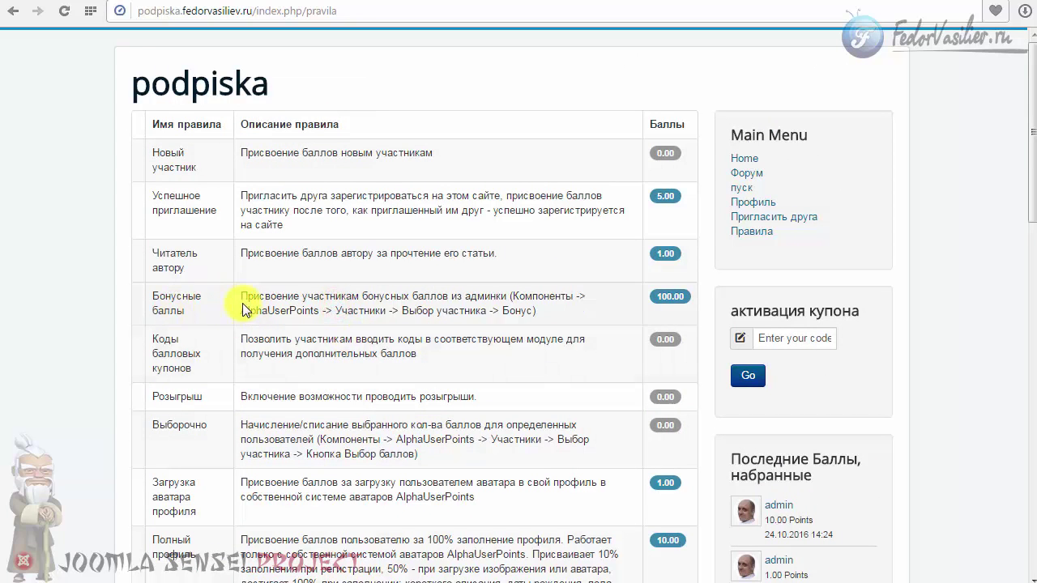
drag(247, 298, 456, 322)
click(454, 321)
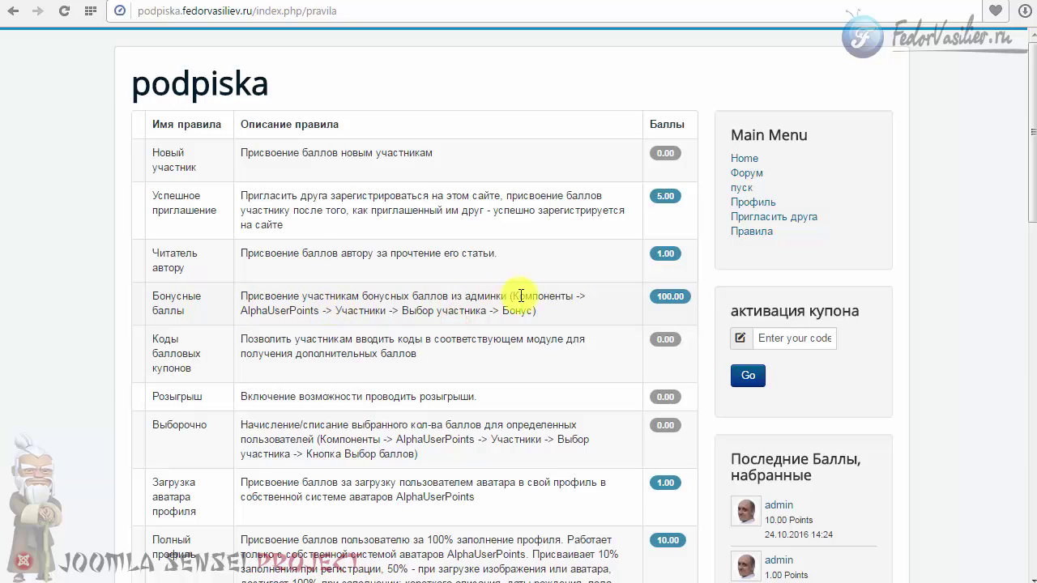
mouse_move(516, 300)
mouse_down()
mouse_move(250, 324)
mouse_move(527, 312)
mouse_up()
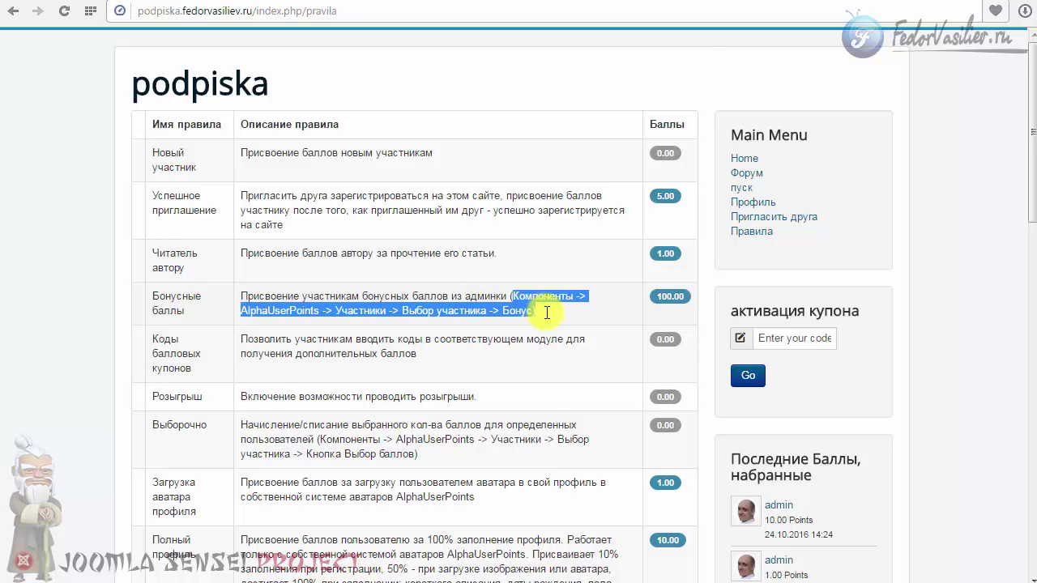
click(547, 313)
scroll(567, 311, down, 5)
scroll(548, 364, up, 5)
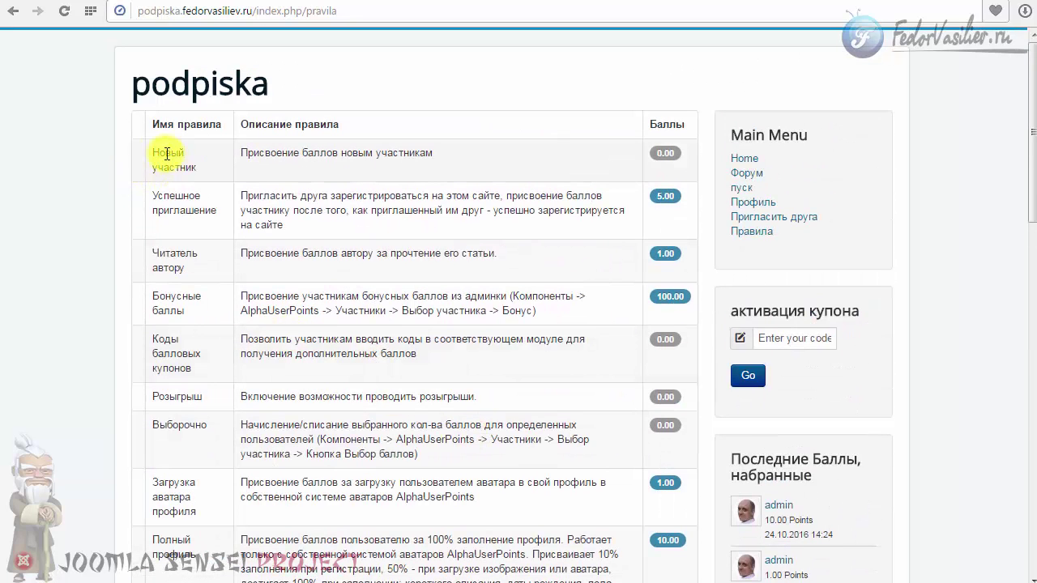
Examine the rule name and description columns for the Новый участник and Бонусные баллы rules
drag(166, 154, 203, 176)
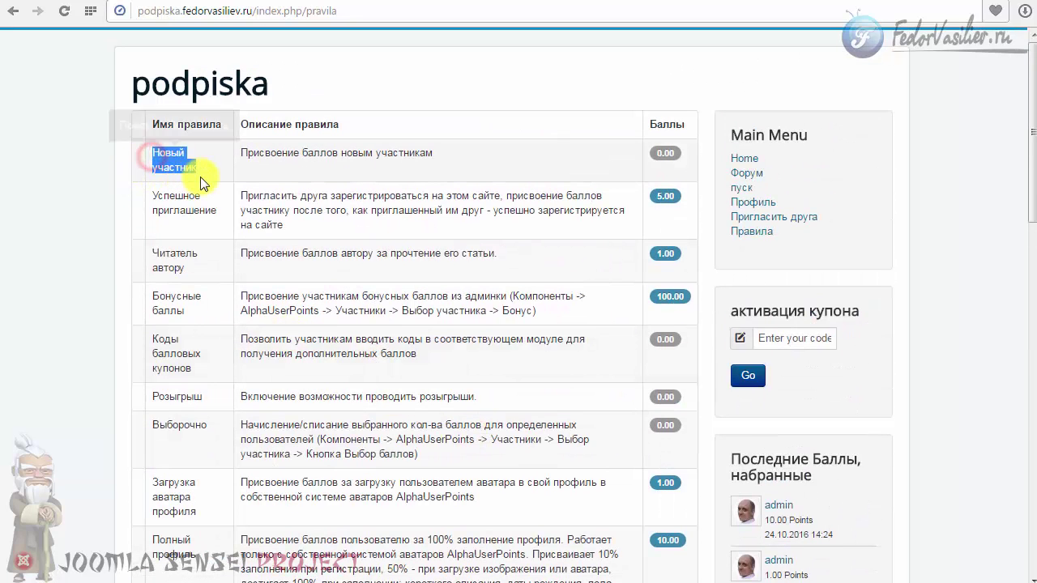
click(242, 149)
triple_click(273, 123)
click(332, 160)
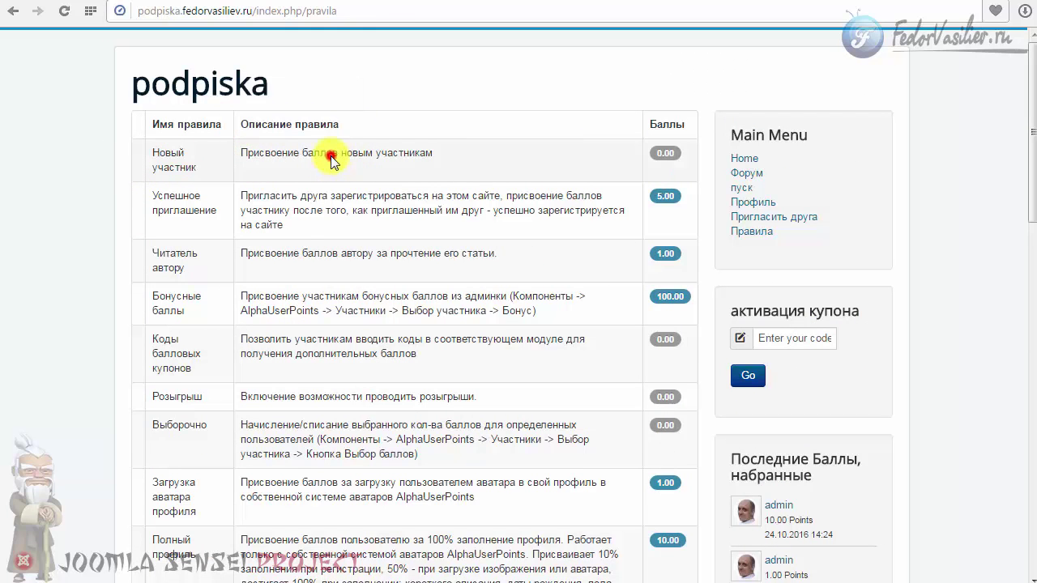
drag(241, 296, 534, 312)
drag(213, 308, 156, 298)
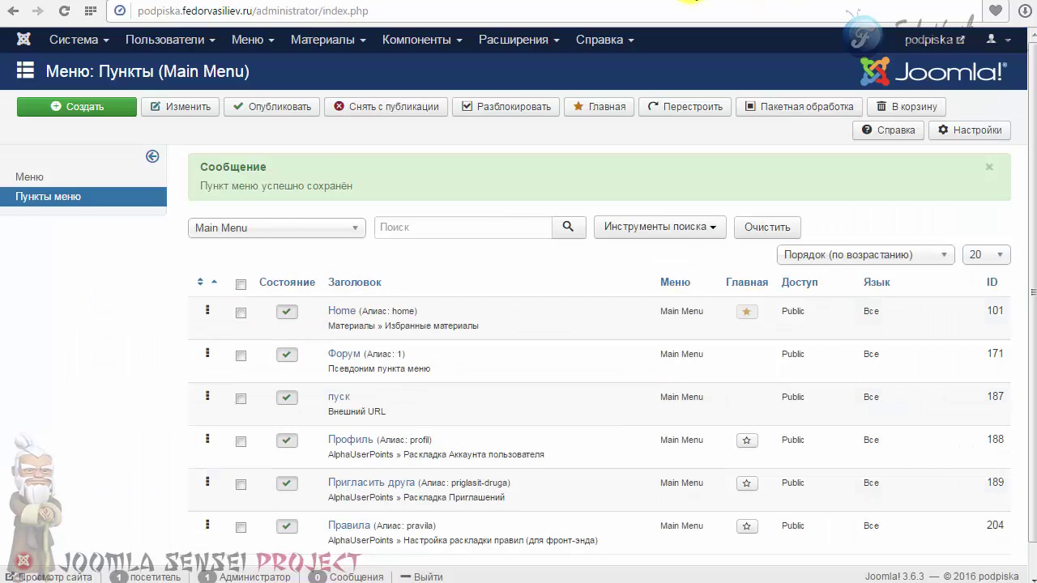
Switch to the Joomla administrator and open the AlphaUserPoints rule Бонусные баллы for editing
click(418, 40)
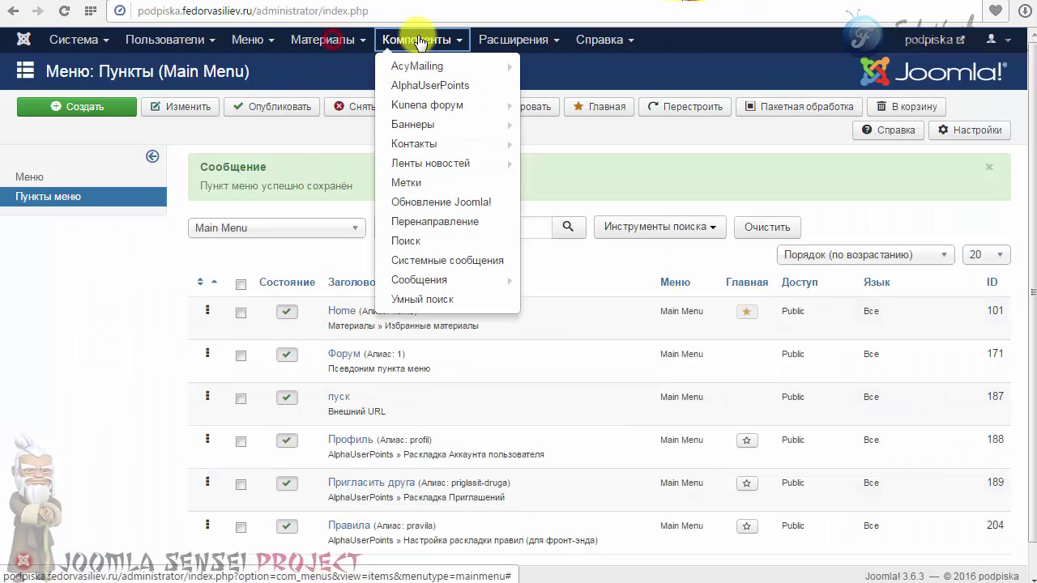
click(422, 86)
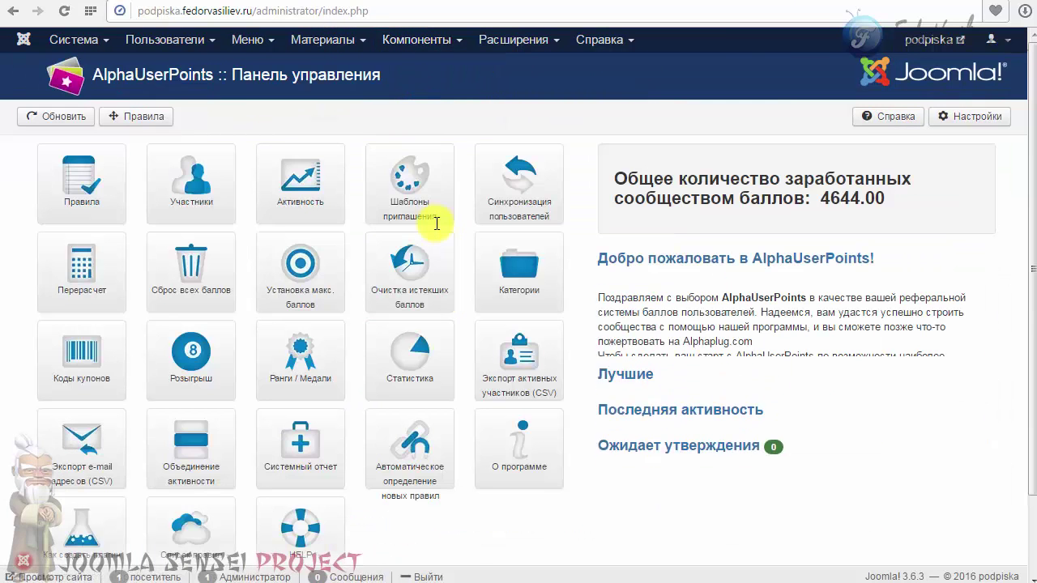
click(50, 180)
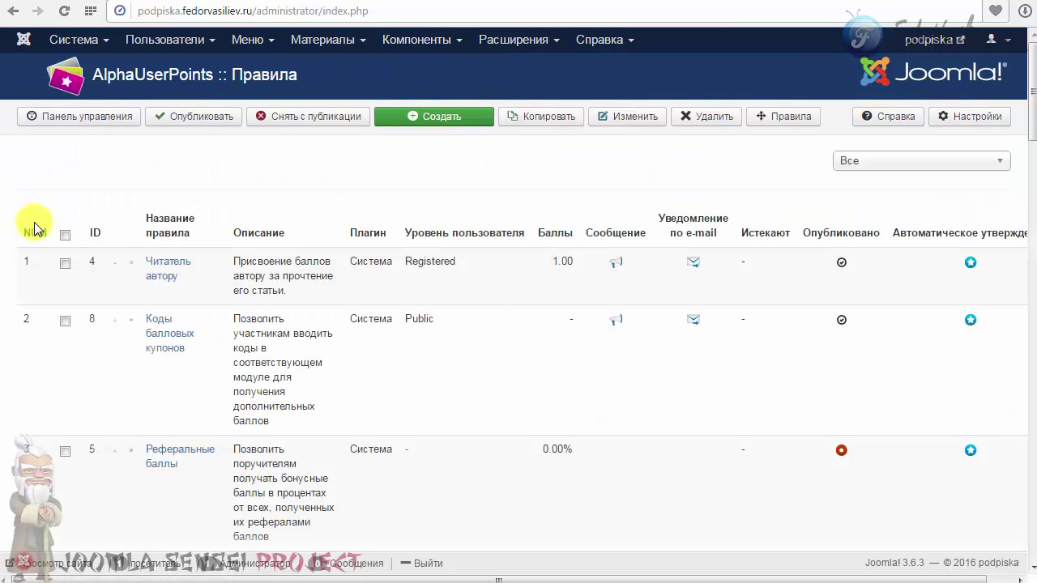
scroll(97, 267, down, 10)
click(165, 232)
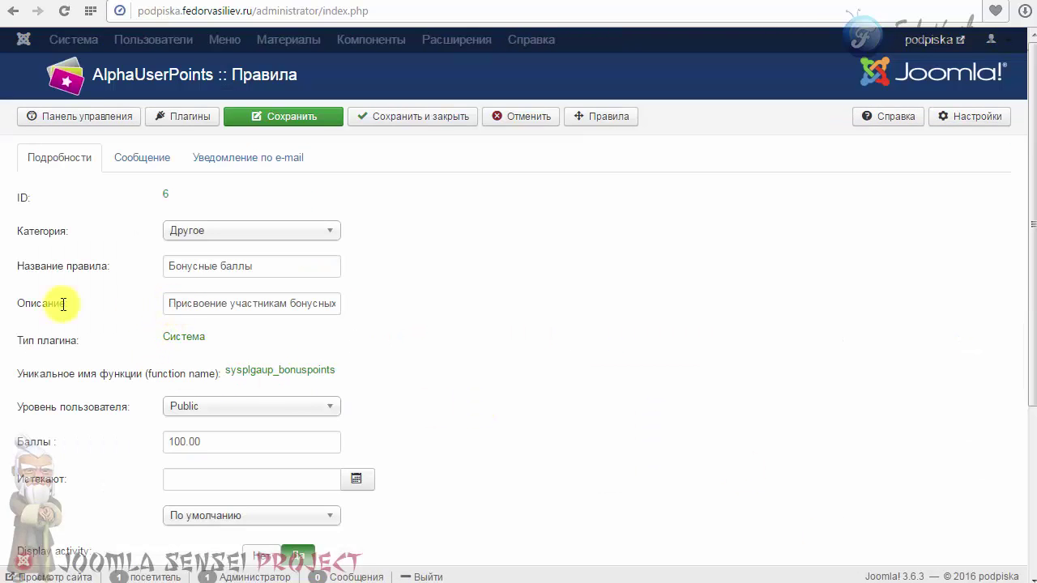
Shorten the rule's description to Присвоение участникам by deleting the rest of the text
drag(168, 303, 475, 294)
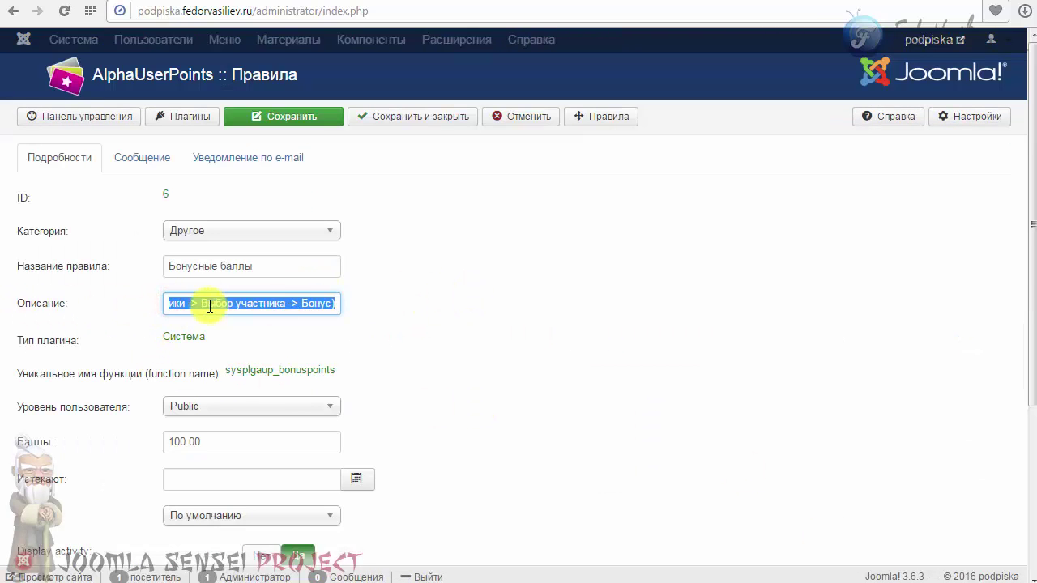
click(203, 300)
drag(177, 303, 60, 297)
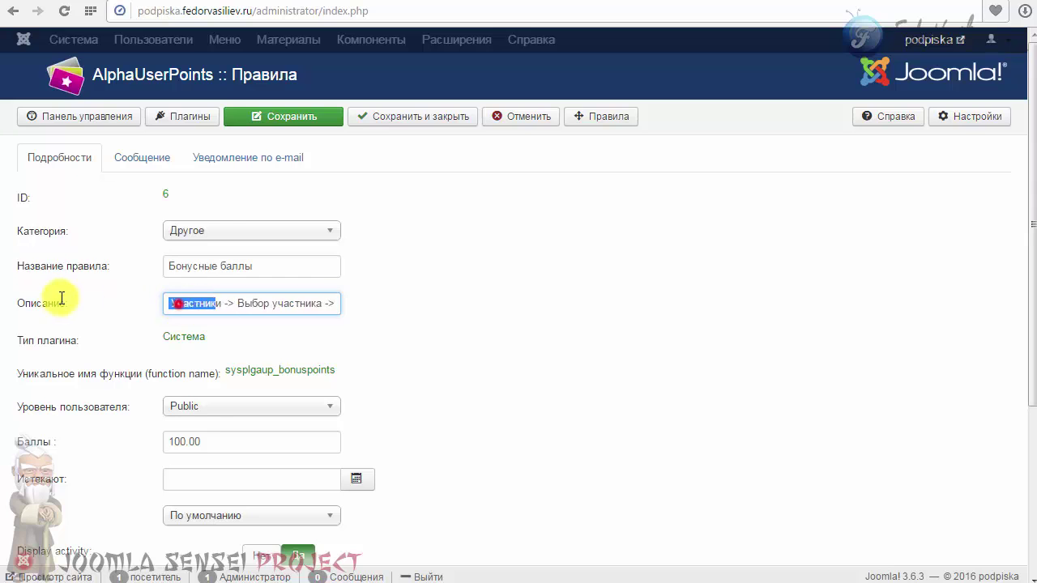
click(290, 303)
drag(288, 303, 503, 310)
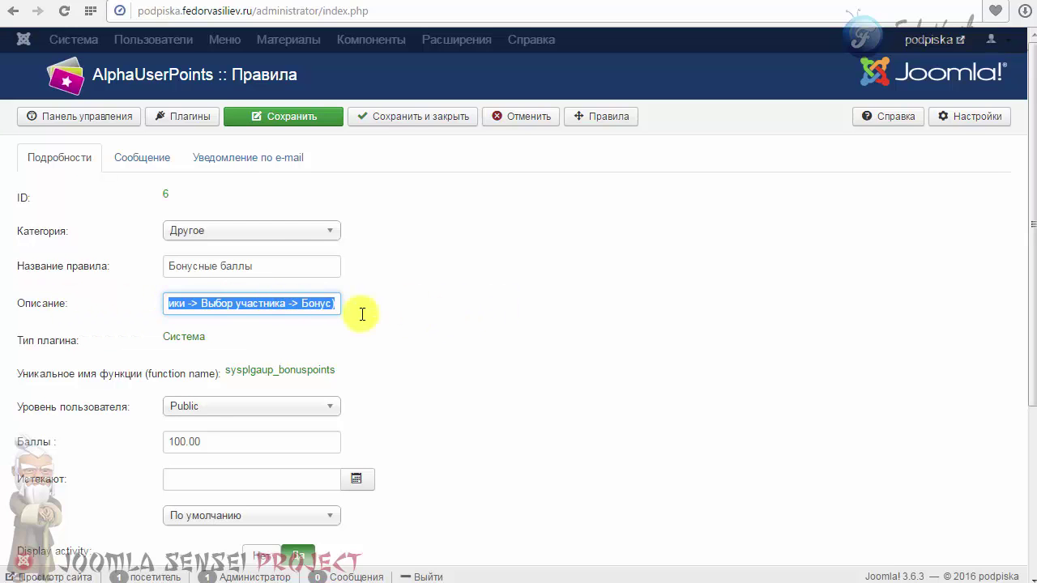
key(BackSpace)
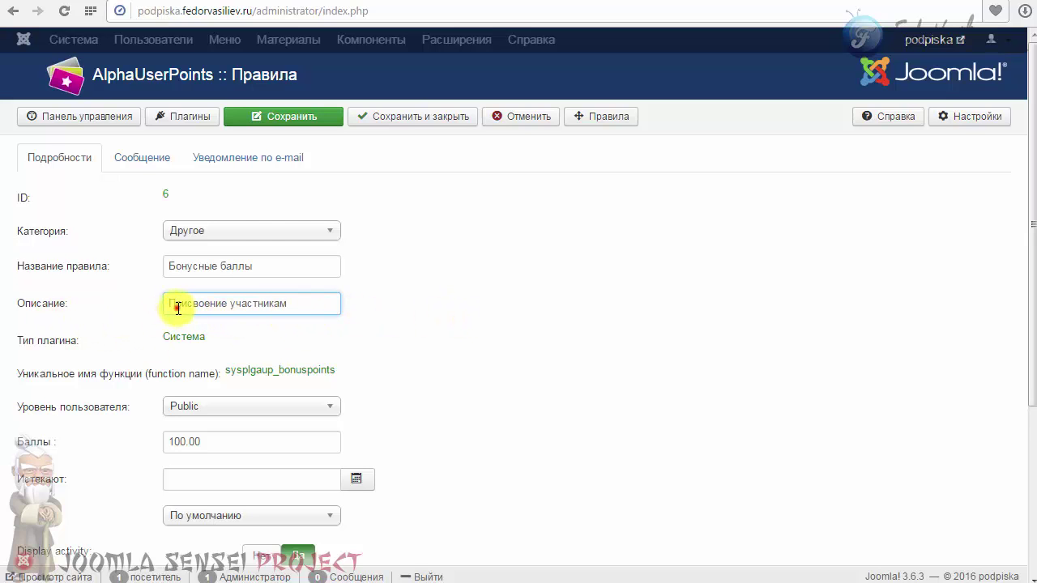
Check the shortened description and save the Бонусные баллы rule
drag(178, 308, 309, 308)
click(308, 305)
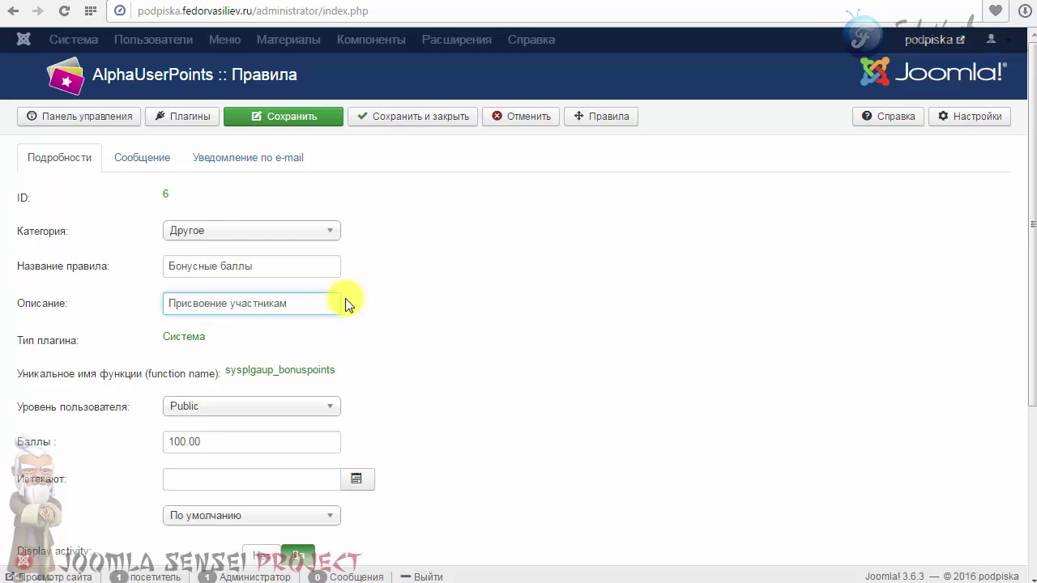
drag(68, 304, 26, 304)
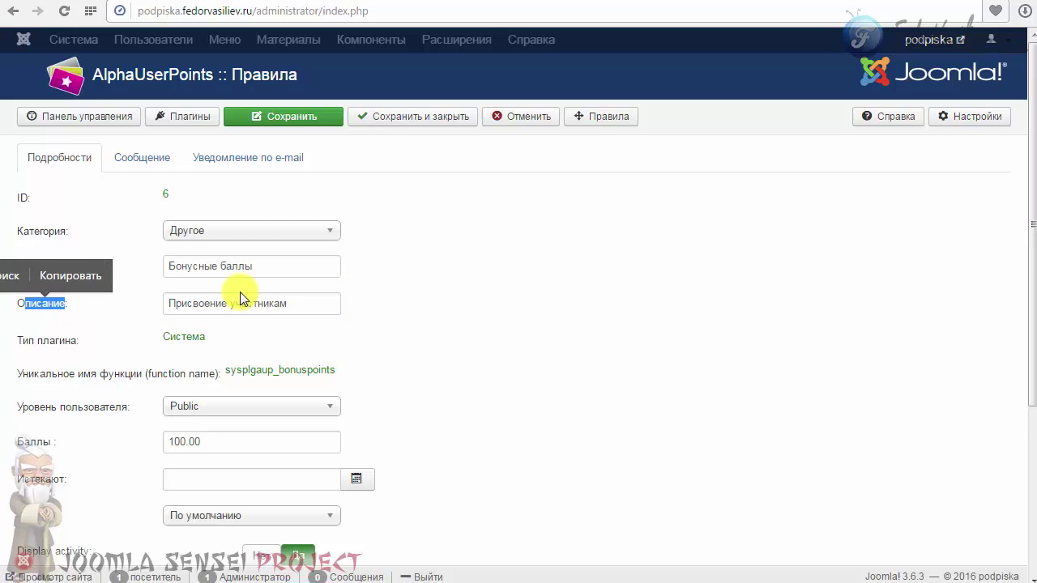
click(203, 301)
drag(173, 301, 335, 299)
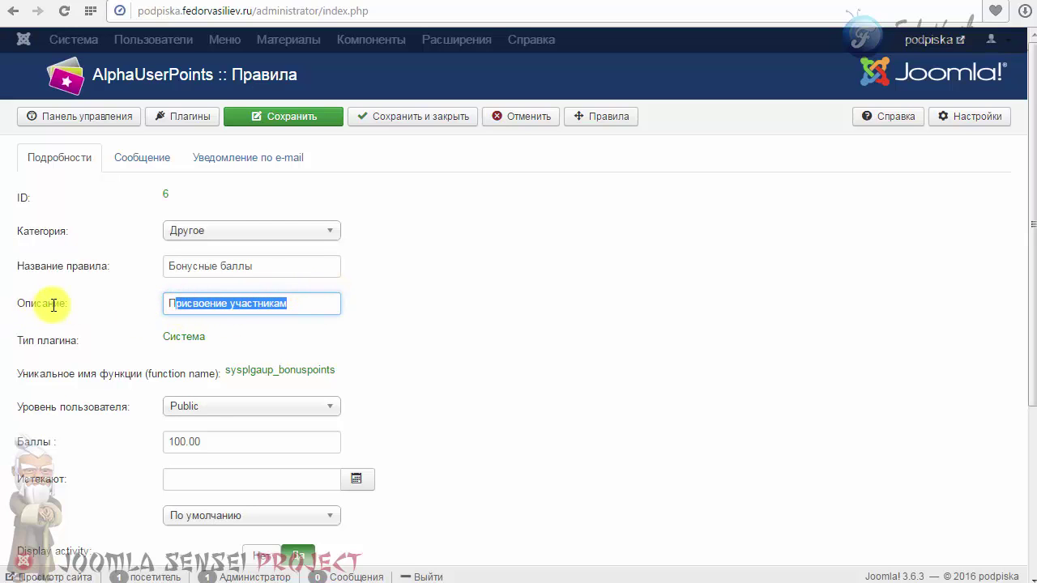
click(240, 301)
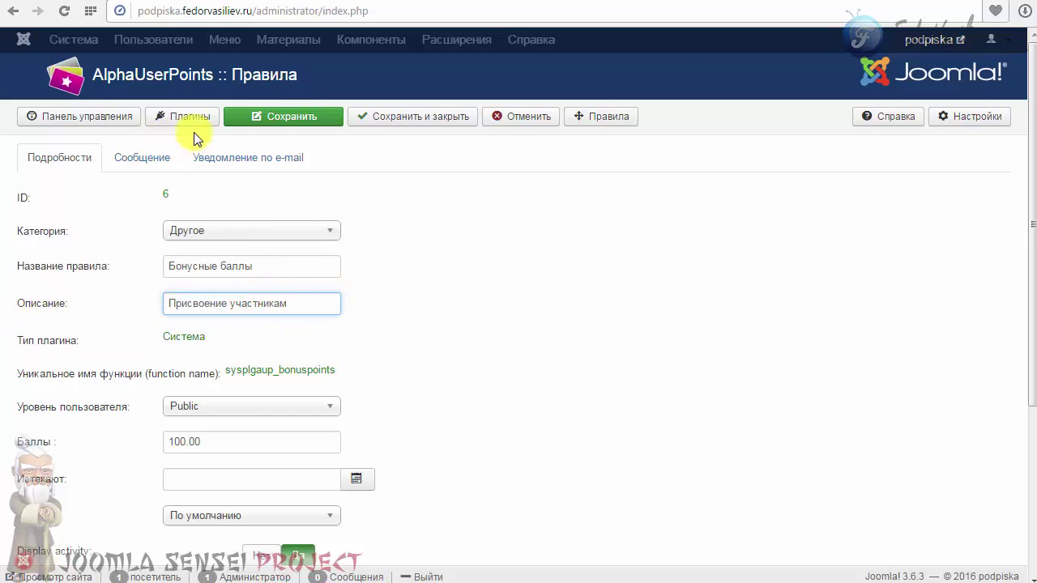
click(332, 120)
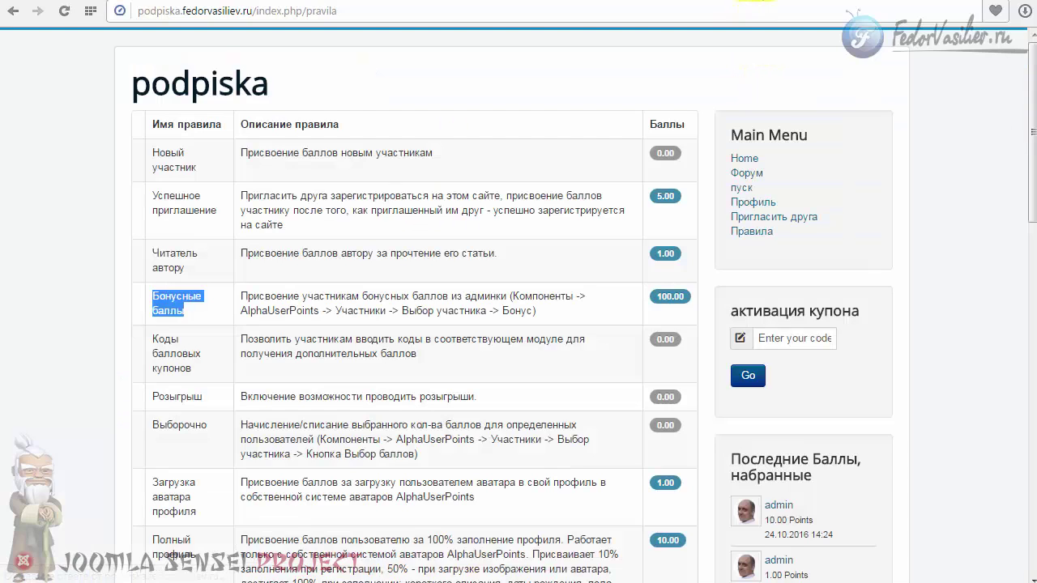
Switch to the site, reload the rules page and check the description of Бонусные баллы
click(240, 296)
drag(241, 296, 535, 313)
click(64, 10)
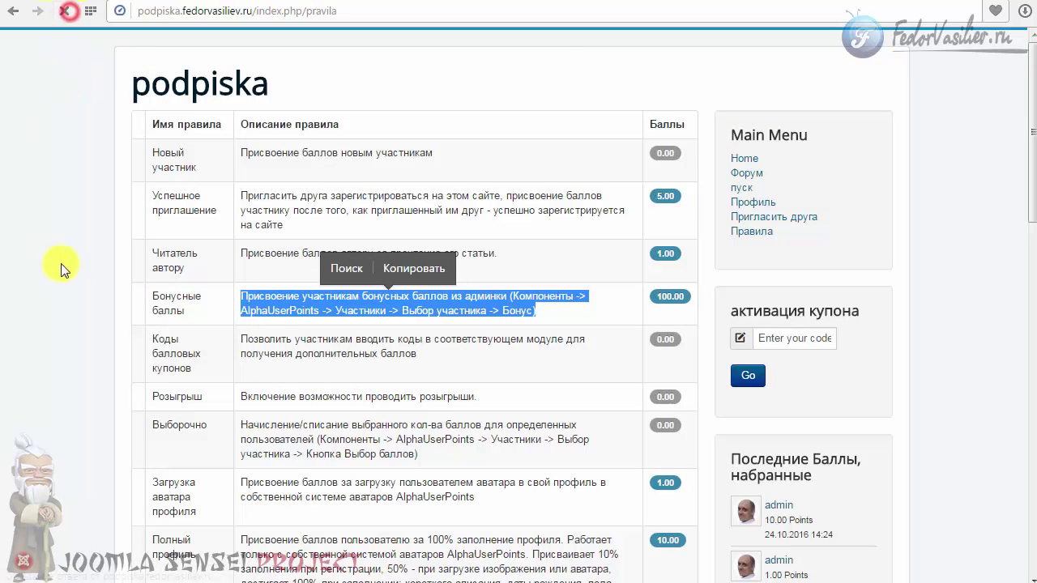
drag(375, 297, 238, 302)
click(267, 301)
click(336, 297)
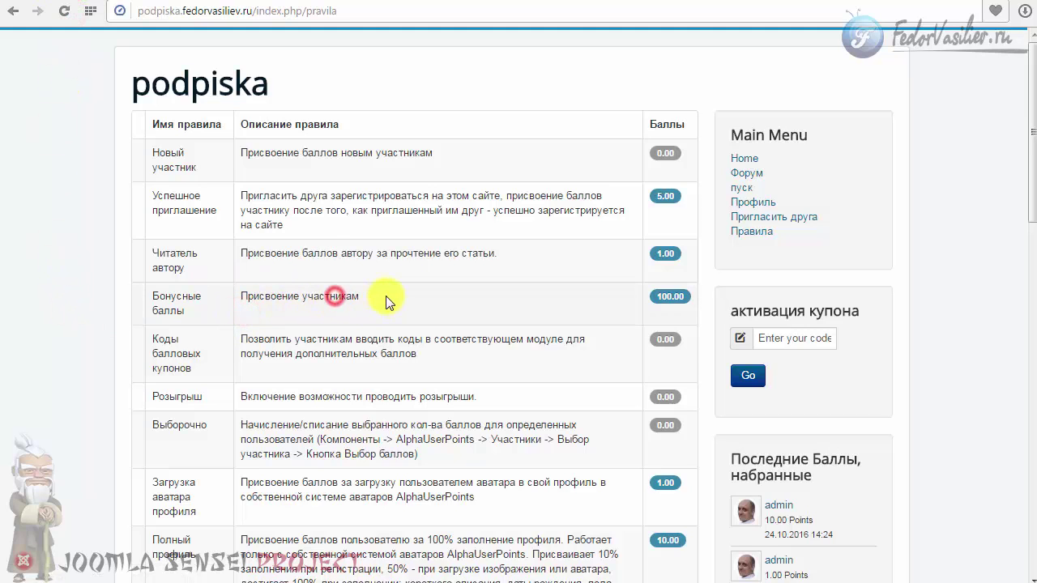
click(359, 293)
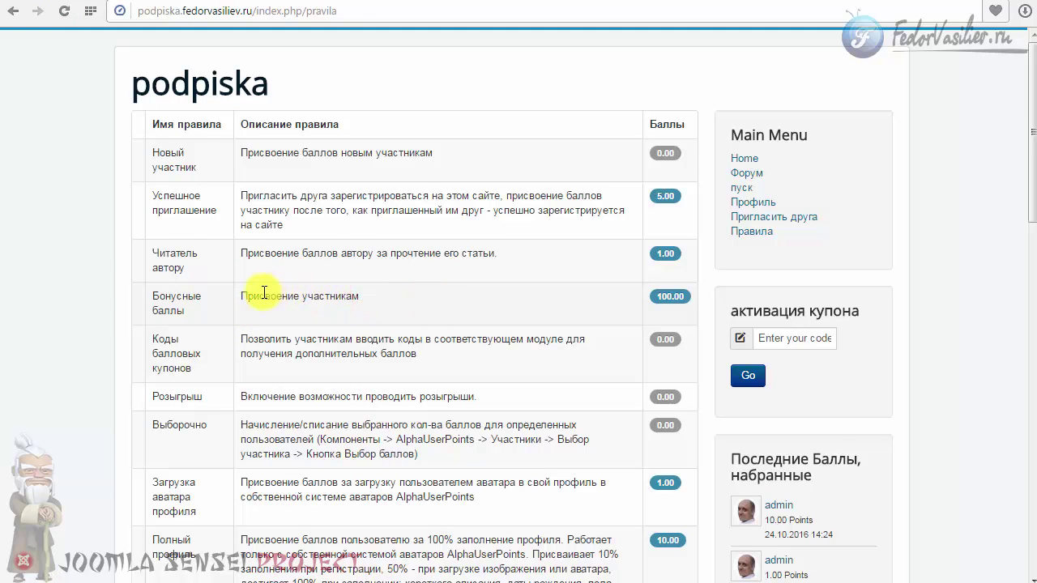
Look over the remaining rule descriptions further down the site's rules table
drag(259, 294, 353, 296)
scroll(368, 294, down, 1)
scroll(251, 273, down, 2)
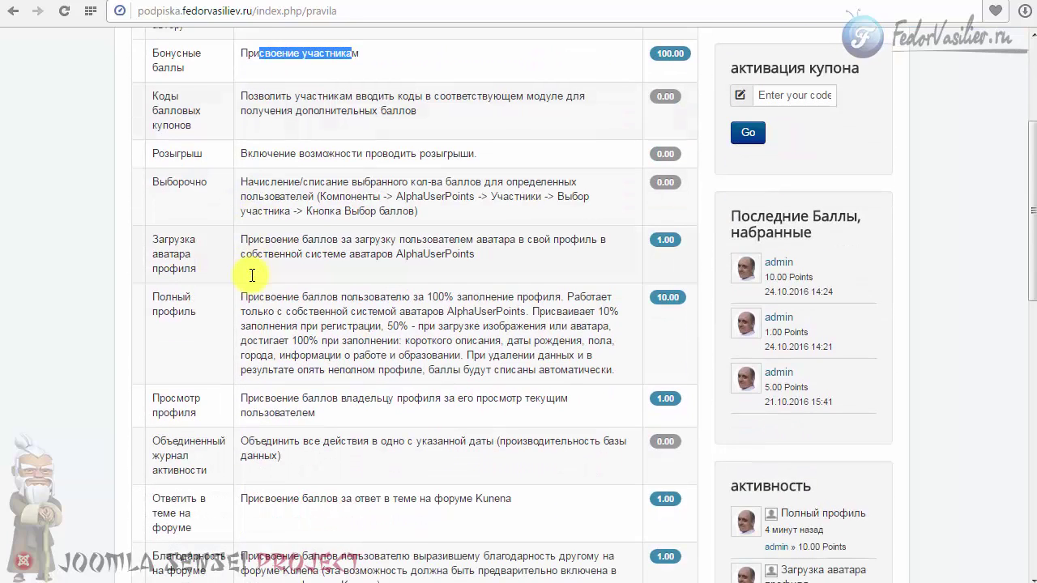
Review the descriptions on the site's rules page, from Новый участник through Загрузка аватара профиля to Благодарность на форуме
drag(275, 236, 429, 254)
scroll(348, 262, down, 3)
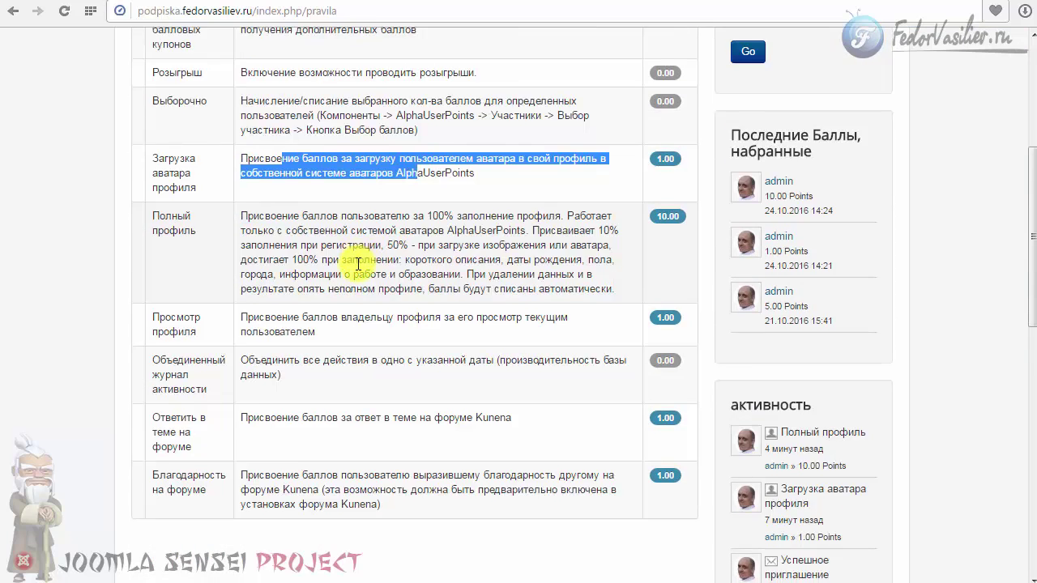
scroll(359, 270, up, 6)
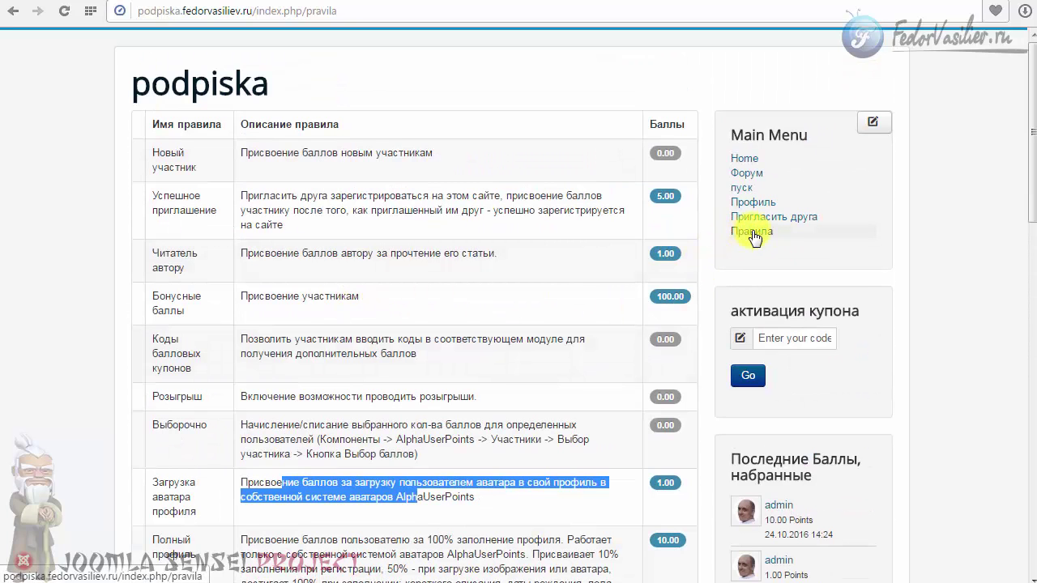
scroll(359, 250, down, 4)
scroll(356, 243, up, 4)
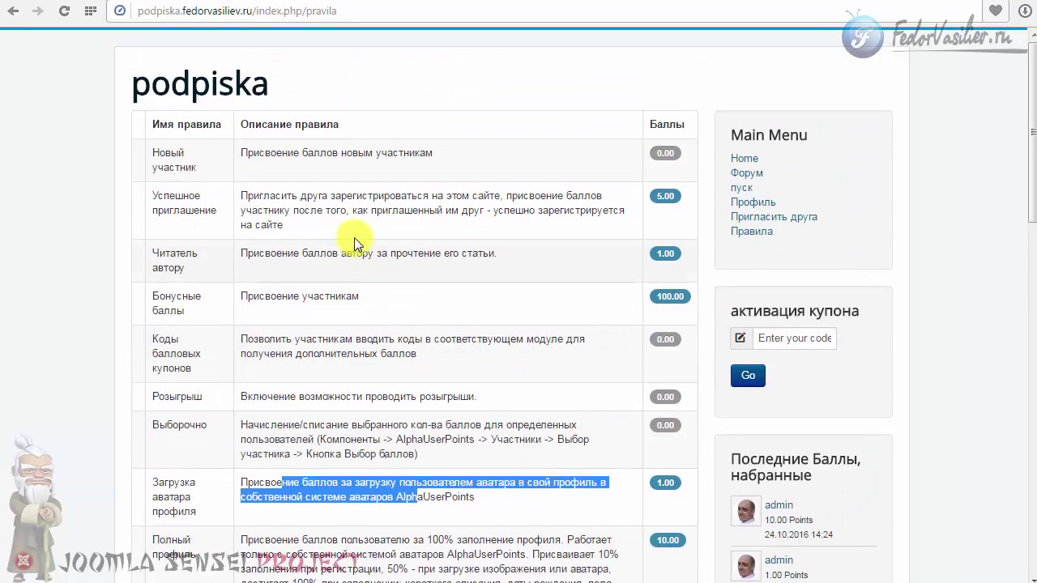
drag(248, 153, 300, 152)
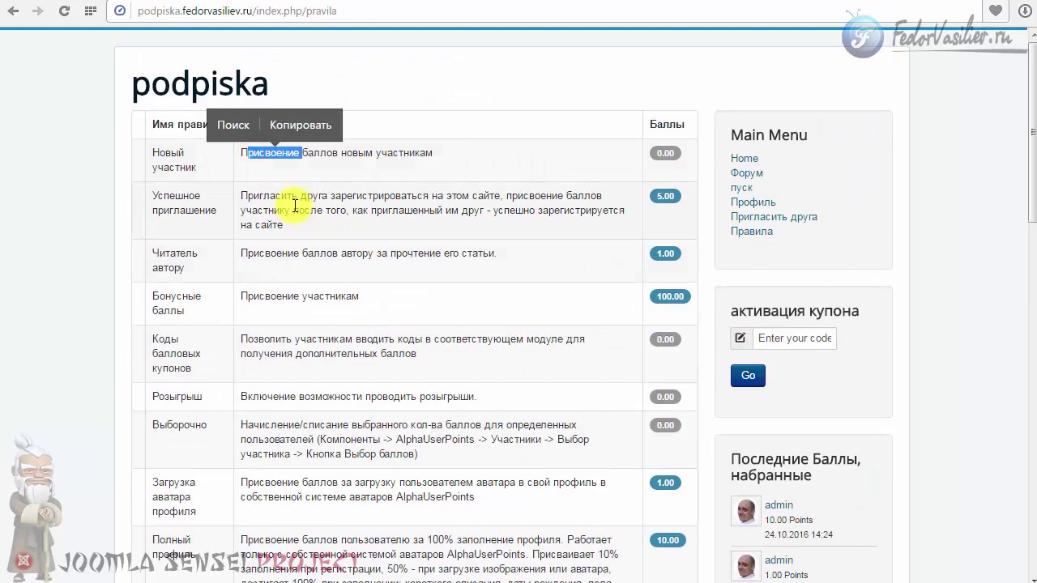
scroll(294, 206, down, 3)
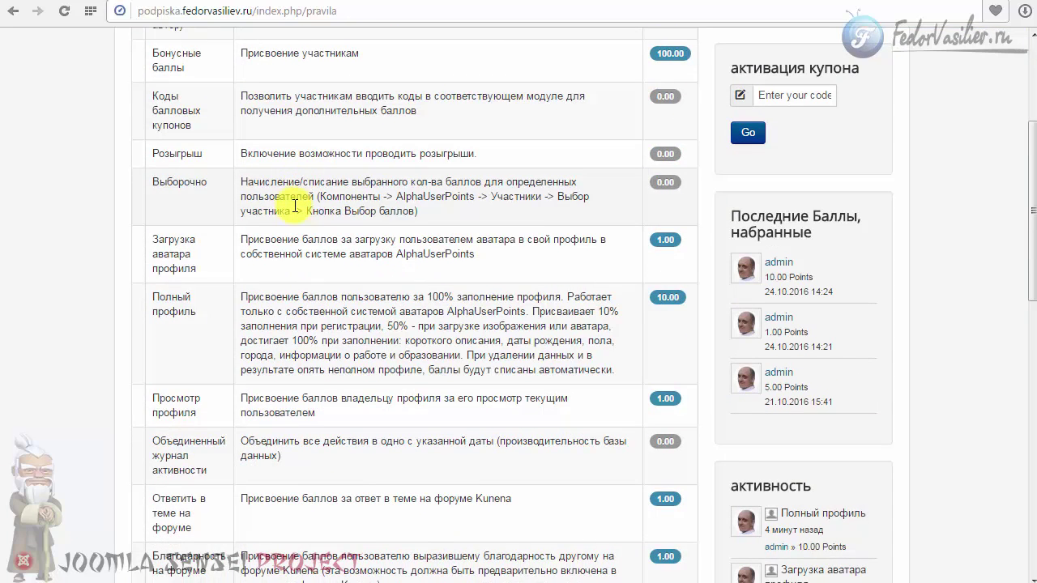
scroll(292, 204, down, 2)
scroll(294, 204, up, 5)
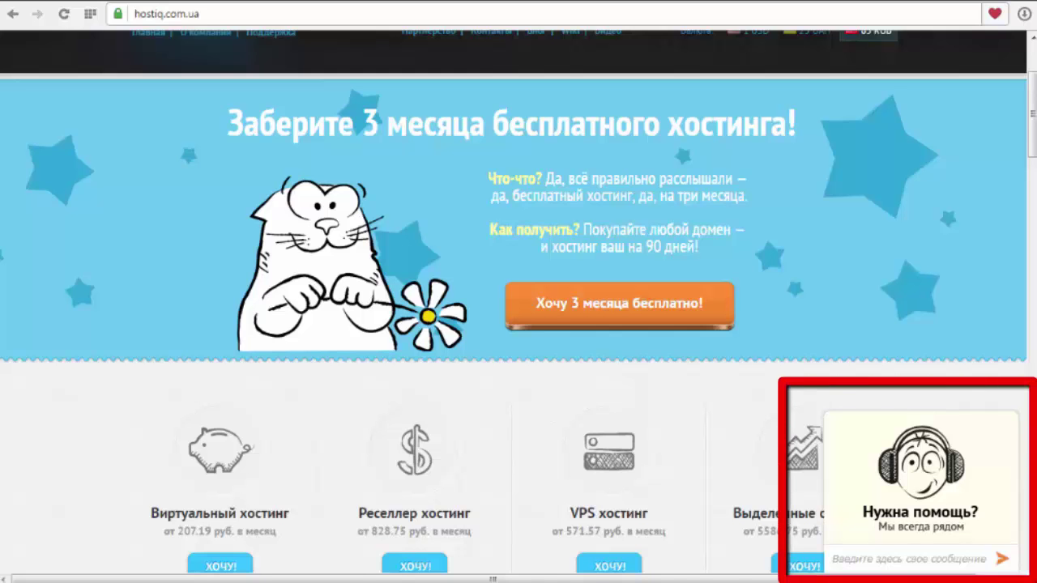
Open the support chat form on the hostiq.com.ua home page to view it, and collapse it again
click(913, 512)
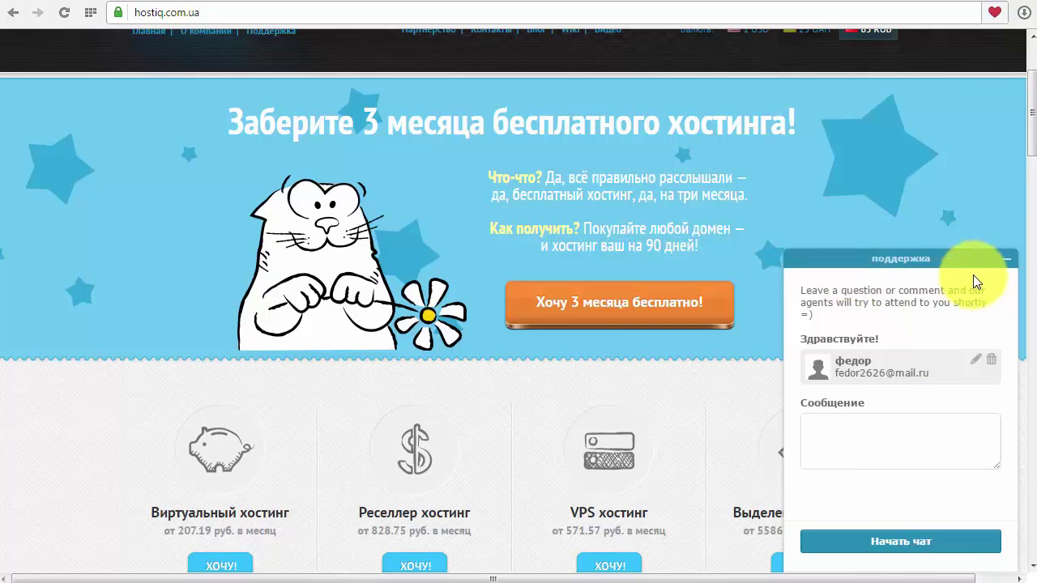
click(974, 267)
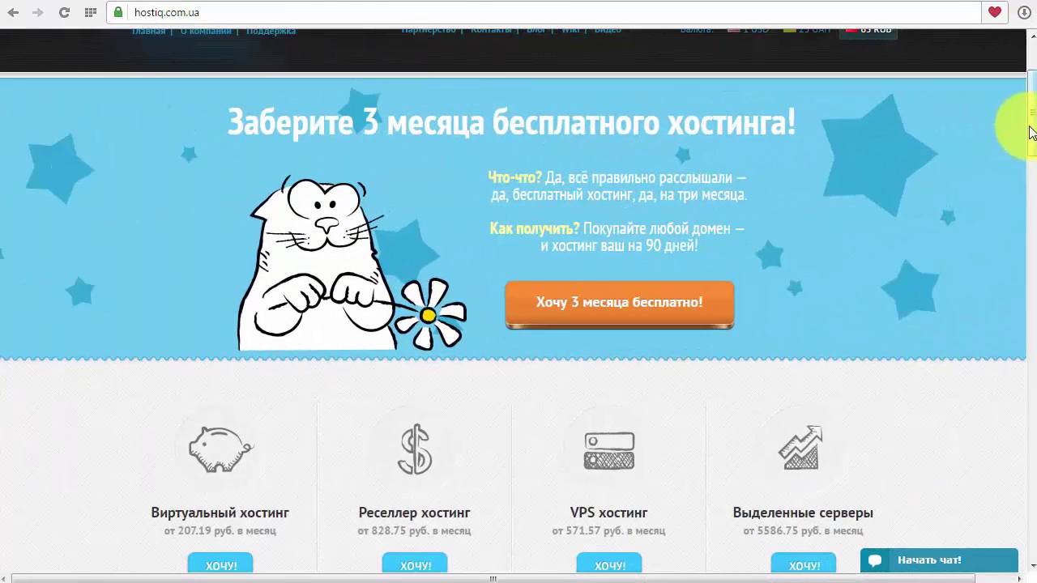
mouse_move(1029, 134)
mouse_down()
mouse_move(1031, 171)
mouse_move(1032, 131)
mouse_up()
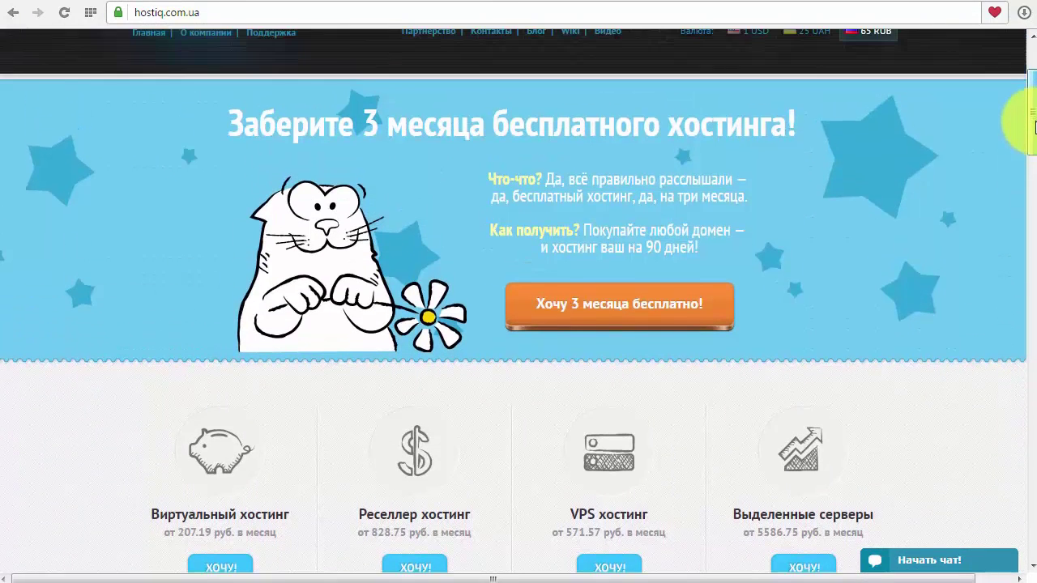